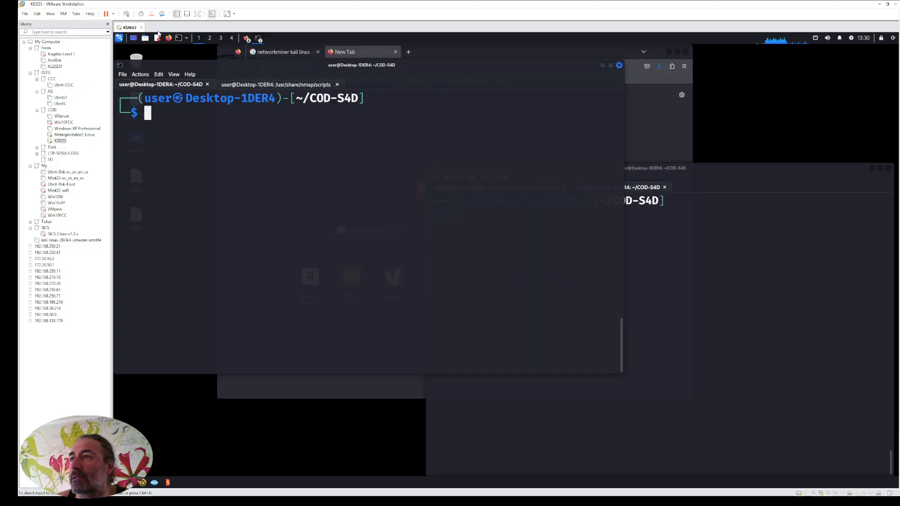
Switch the running Kali Linux virtual machine to full screen mode.
click(198, 14)
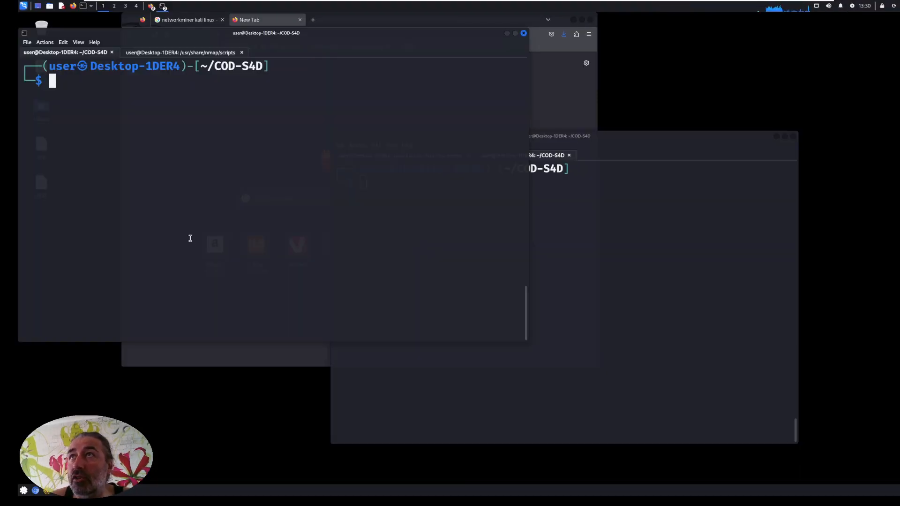
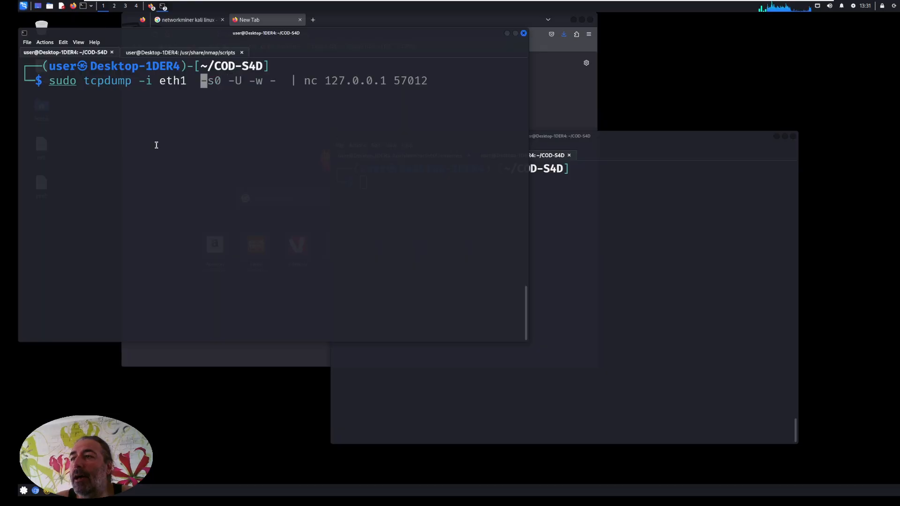
Replace everything after eth1 in the tcpdump command with -w cap.pcap as the output file.
key(ctrl+k)
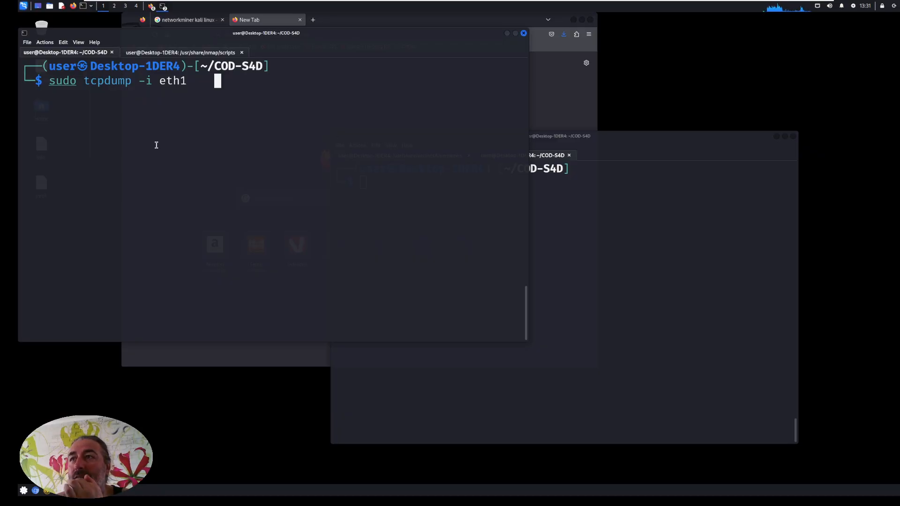
key(BackSpace)
text(-w )
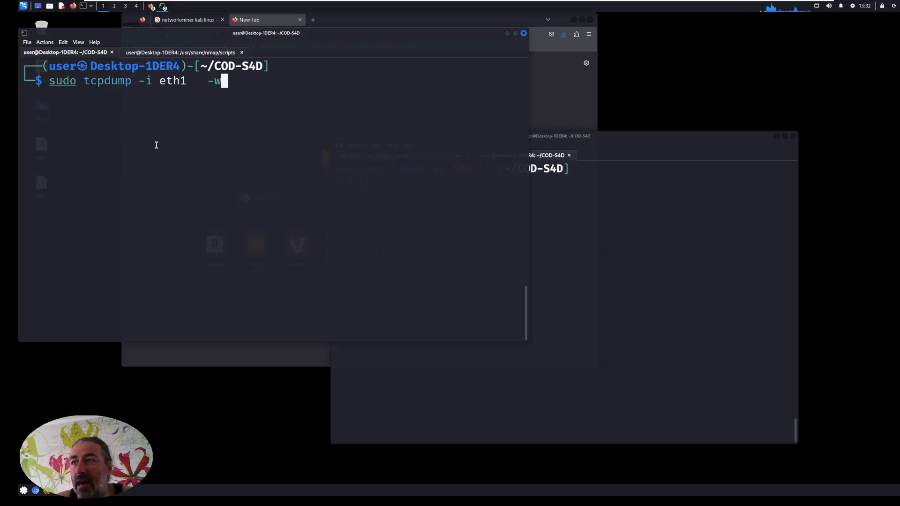
text(c)
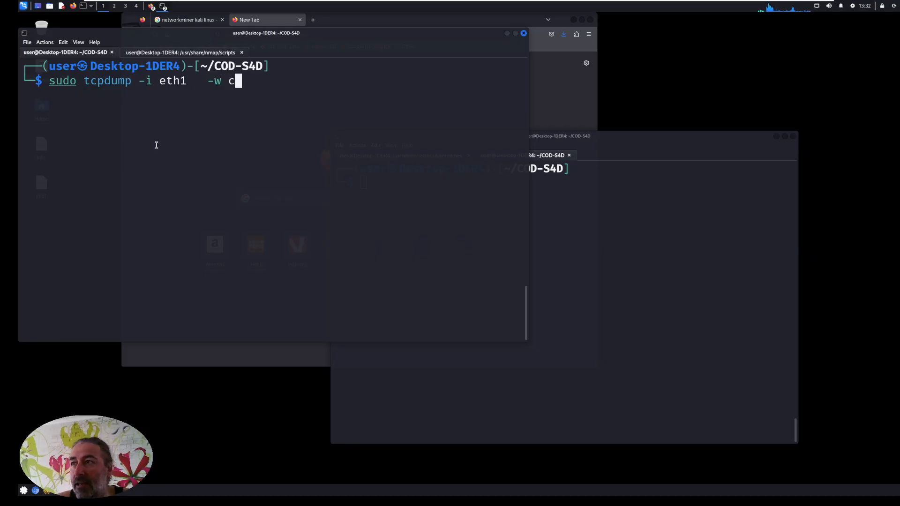
text(ap-)
text(pcap)
key(Left)
key(Left)
key(Left)
key(Left)
key(BackSpace)
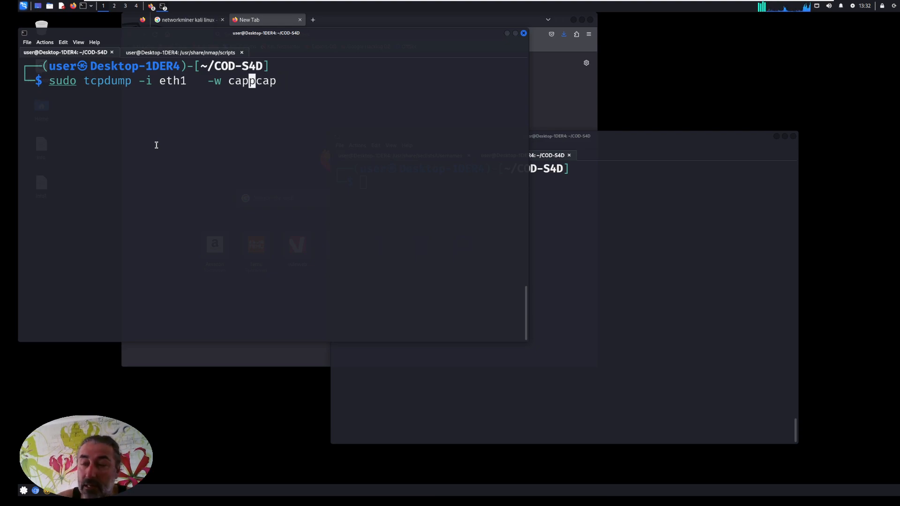
text(.)
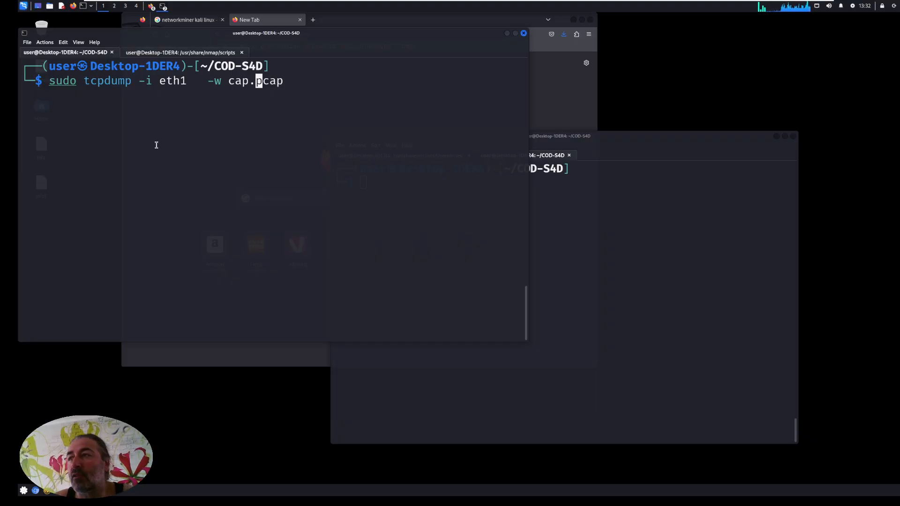
Append the file size option -C 100M to the tcpdump command.
key(Right)
key(Right)
key(Right)
key(Right)
text(-)
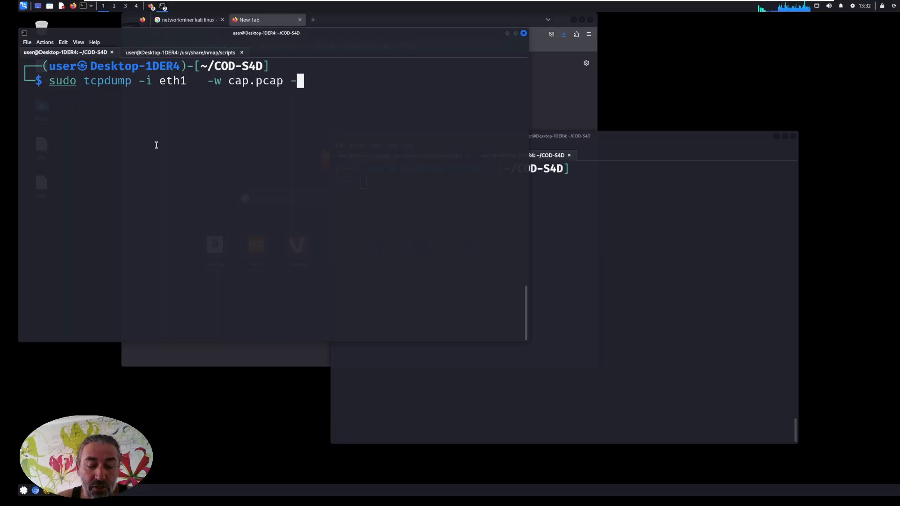
text(C )
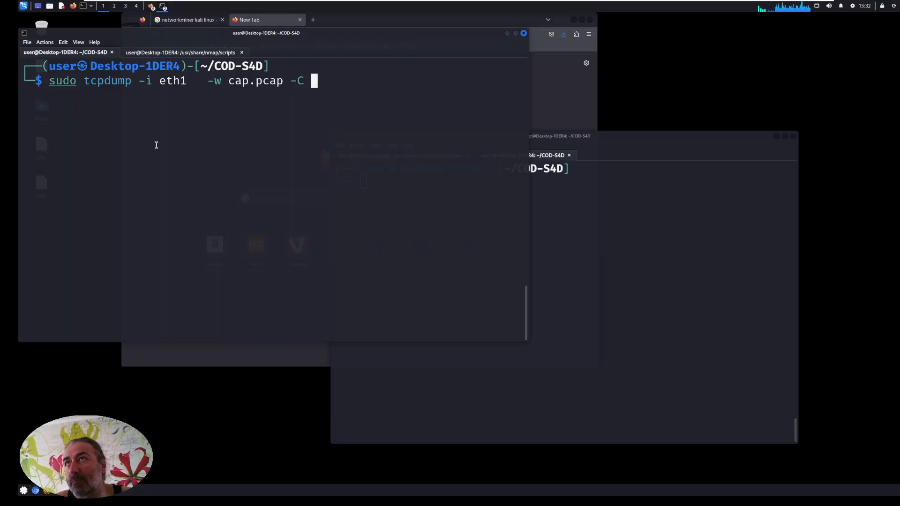
text(100)
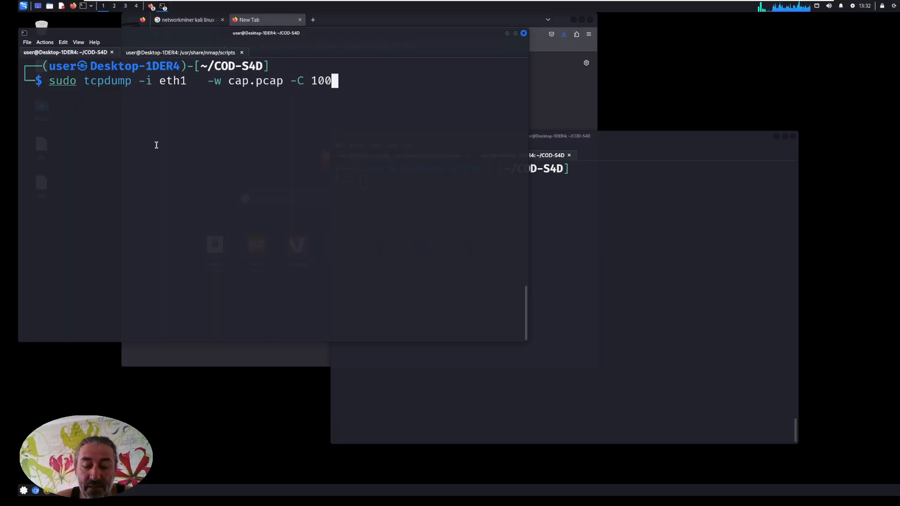
text(M)
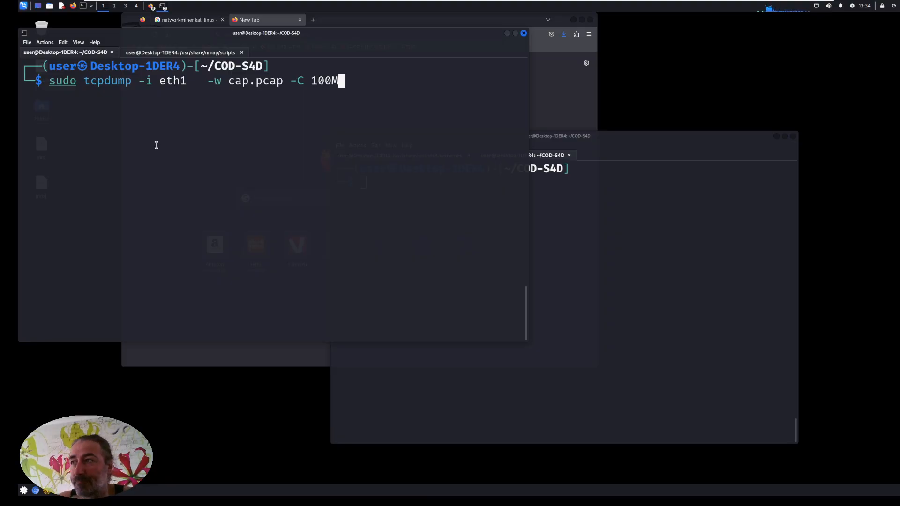
Delete the -C file size option from the tcpdump command.
key(BackSpace)
key(BackSpace)
key(BackSpace)
key(BackSpace)
key(BackSpace)
key(BackSpace)
key(BackSpace)
key(BackSpace)
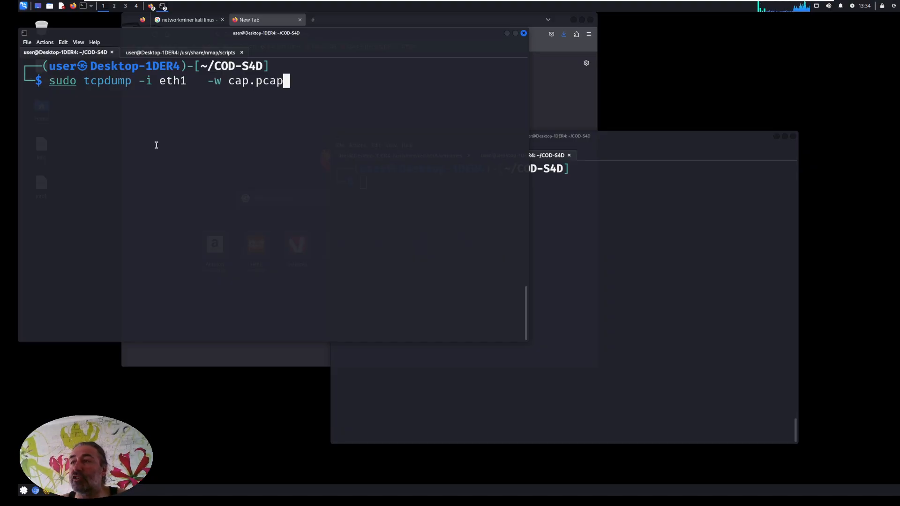
Insert the filter host 192.168.1.92 between eth1 and the -w option of the tcpdump command.
key(Left)
key(Left)
key(Left)
key(Left)
key(Left)
key(Left)
key(Left)
key(Left)
key(Left)
key(Left)
key(Left)
key(Left)
key(Left)
key(Left)
key(Left)
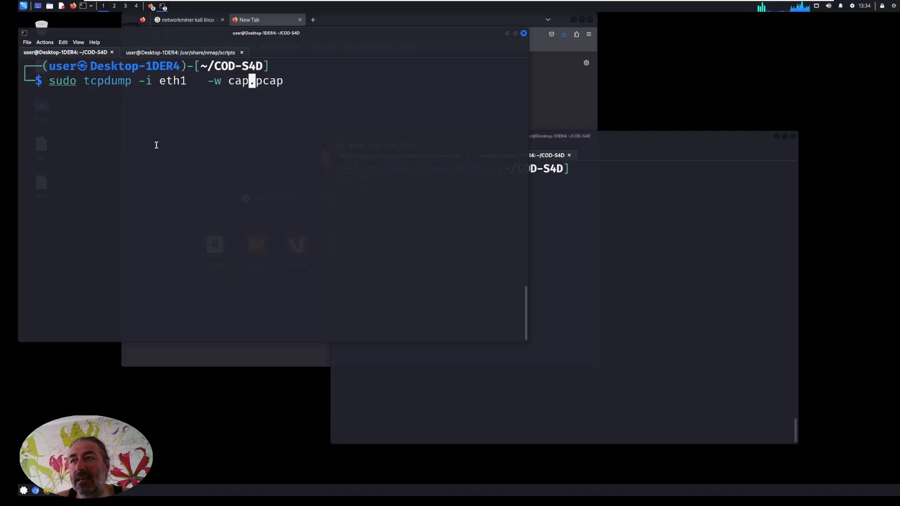
key(Right)
key(Right)
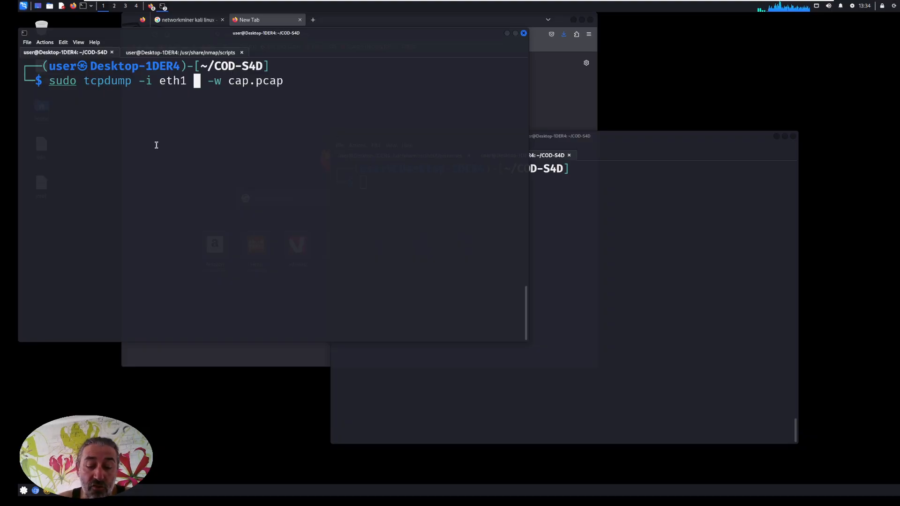
text(host )
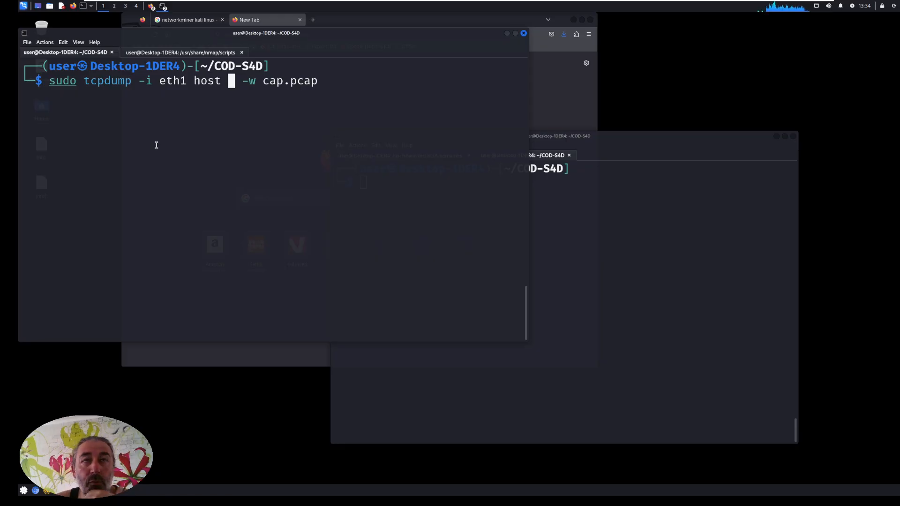
text(192.168.1)
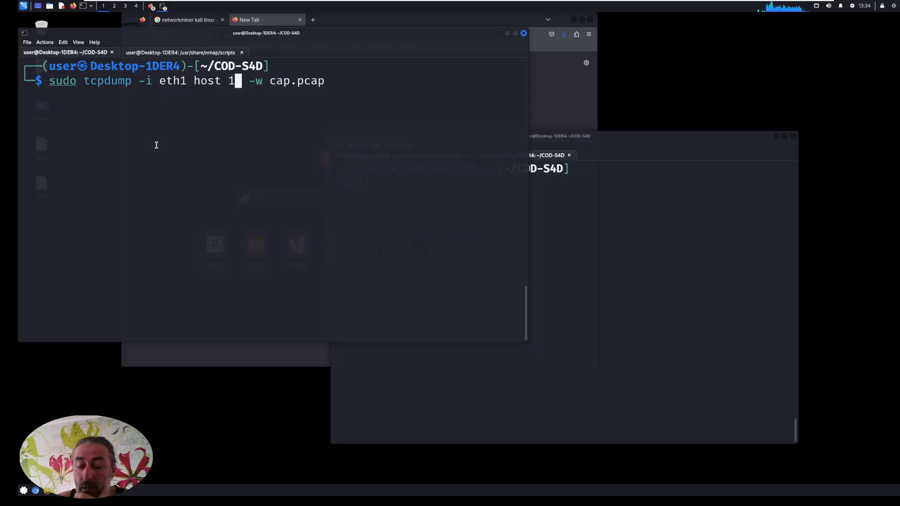
text(.92)
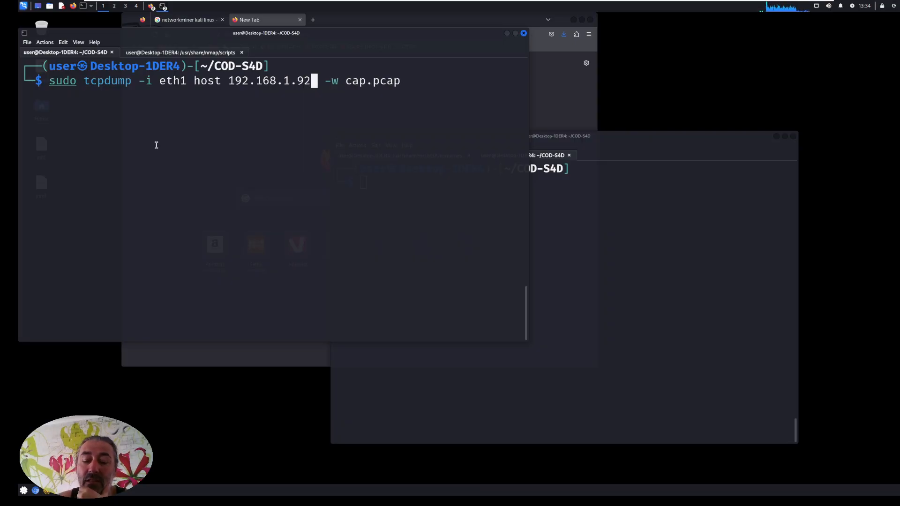
Replace the host filter in the tcpdump command with port 80.
key(BackSpace)
key(BackSpace)
key(BackSpace)
key(BackSpace)
key(BackSpace)
key(BackSpace)
key(BackSpace)
key(BackSpace)
key(BackSpace)
key(BackSpace)
key(BackSpace)
key(BackSpace)
key(BackSpace)
key(BackSpace)
key(BackSpace)
key(BackSpace)
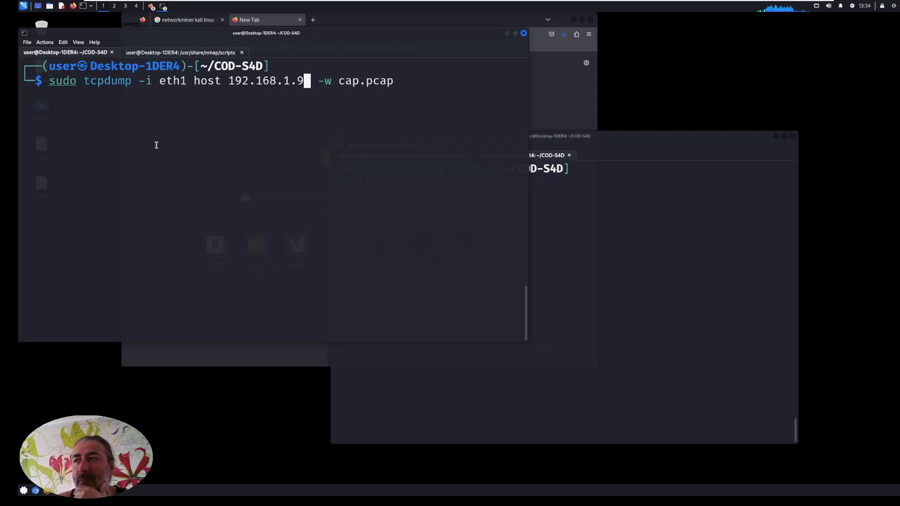
key(BackSpace)
text(port 80)
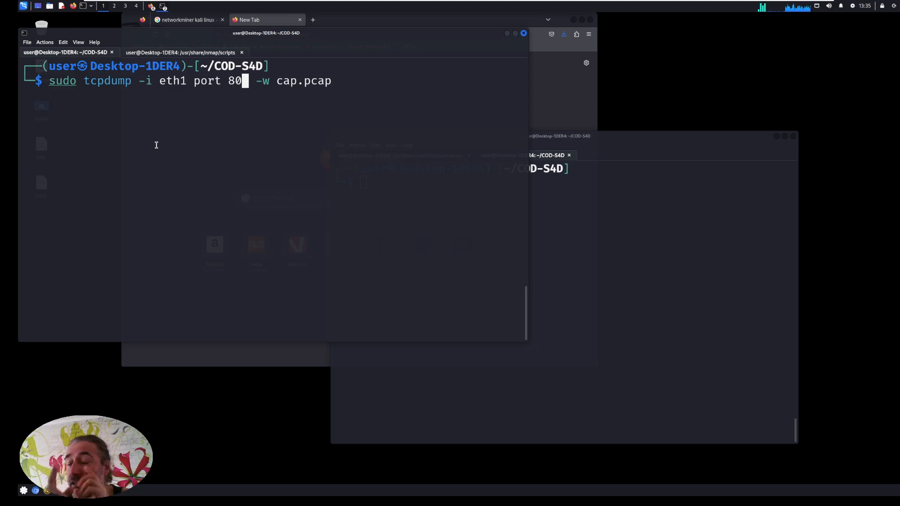
Remove the port filter from the tcpdump command.
key(BackSpace)
key(BackSpace)
key(BackSpace)
key(BackSpace)
key(BackSpace)
key(BackSpace)
key(BackSpace)
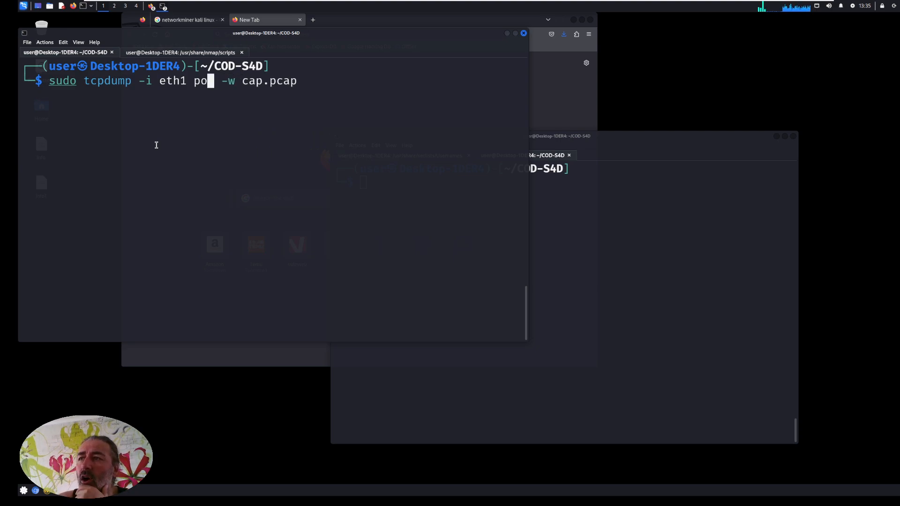
key(Right)
key(Right)
key(Right)
key(Right)
key(Right)
key(Right)
key(Right)
key(Right)
key(Right)
key(Right)
key(Right)
key(Right)
key(Right)
key(BackSpace)
key(BackSpace)
key(BackSpace)
key(BackSpace)
key(BackSpace)
key(BackSpace)
key(BackSpace)
key(BackSpace)
key(BackSpace)
key(BackSpace)
key(BackSpace)
key(BackSpace)
key(BackSpace)
Recall the earlier tcpdump command and replace its piped netcat output with a file: sudo tcpdump -i eth1 -s0 -U -w cap.pcap.
key(Up)
key(End)
key(Left)
key(Left)
key(Left)
key(Left)
key(Left)
key(Left)
key(Left)
key(Left)
key(Left)
key(Left)
key(Left)
key(Left)
key(Left)
key(Left)
key(Left)
key(Left)
key(Left)
key(Left)
key(Left)
key(Left)
key(Left)
key(Left)
key(Left)
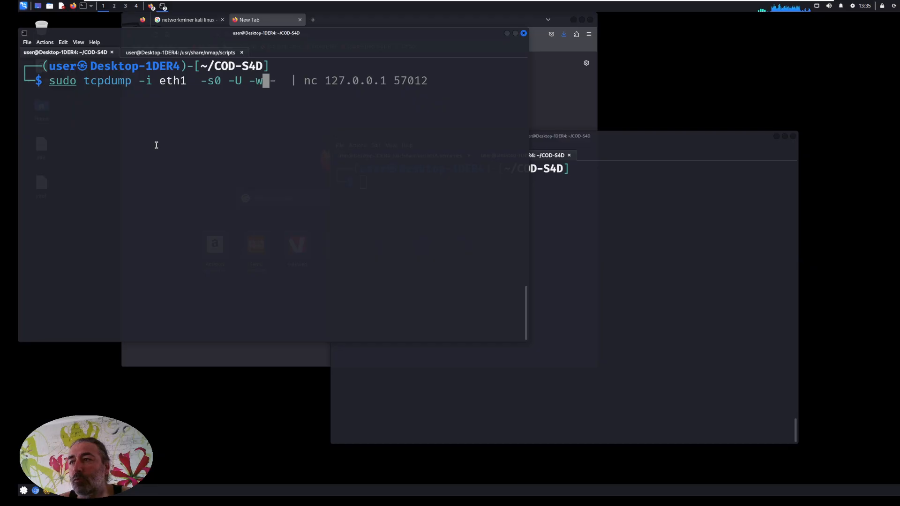
key(ctrl+k)
text(cap)
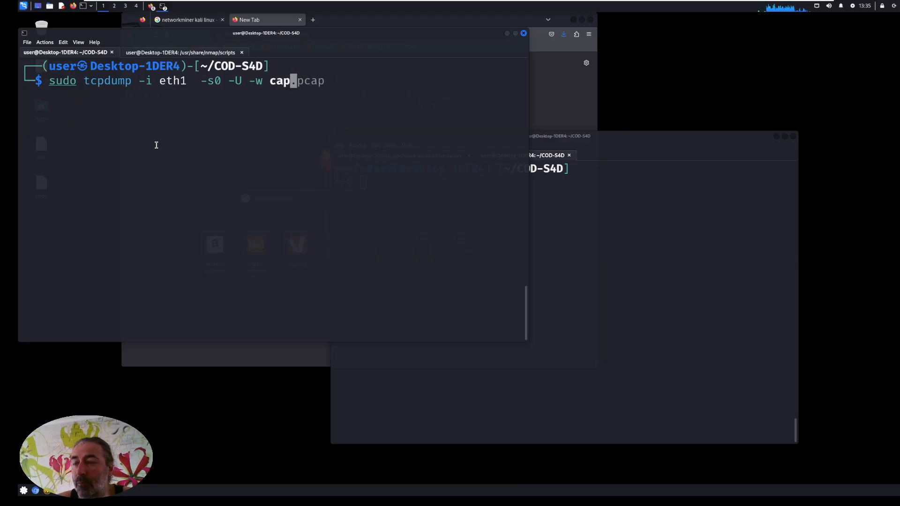
key(Right)
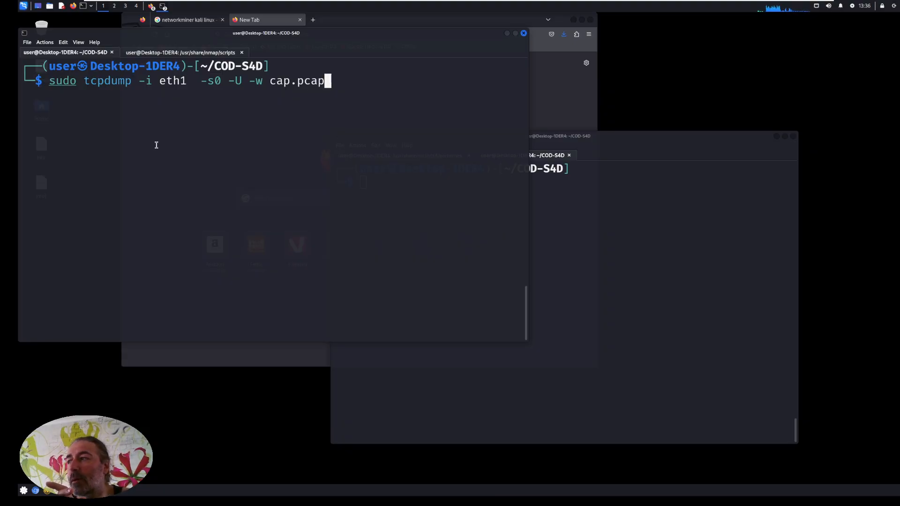
Display the tcpdump help with tcpdump -h in the second terminal, review its options, and clear the screen.
click(641, 257)
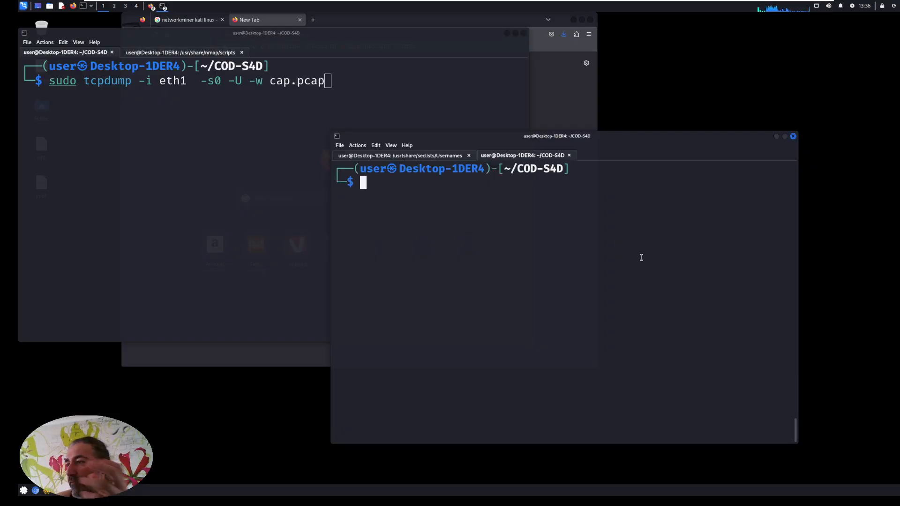
text(t)
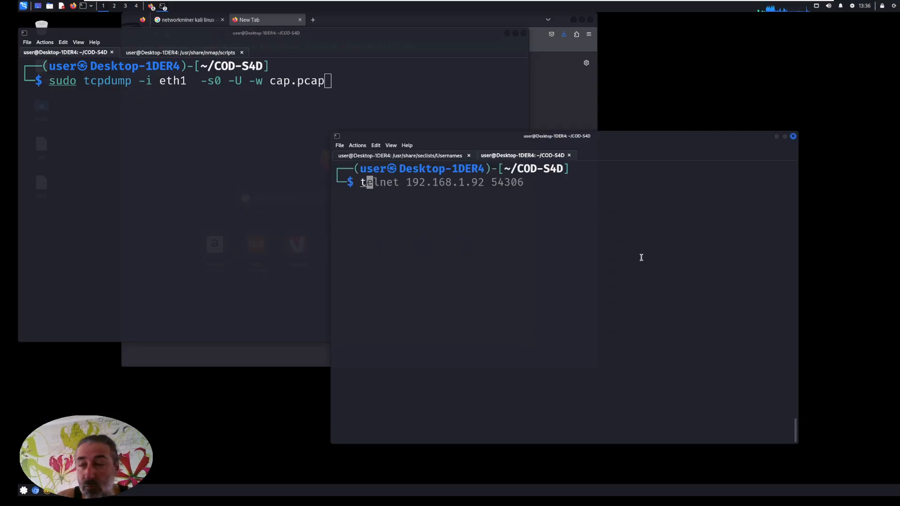
text(cpdu)
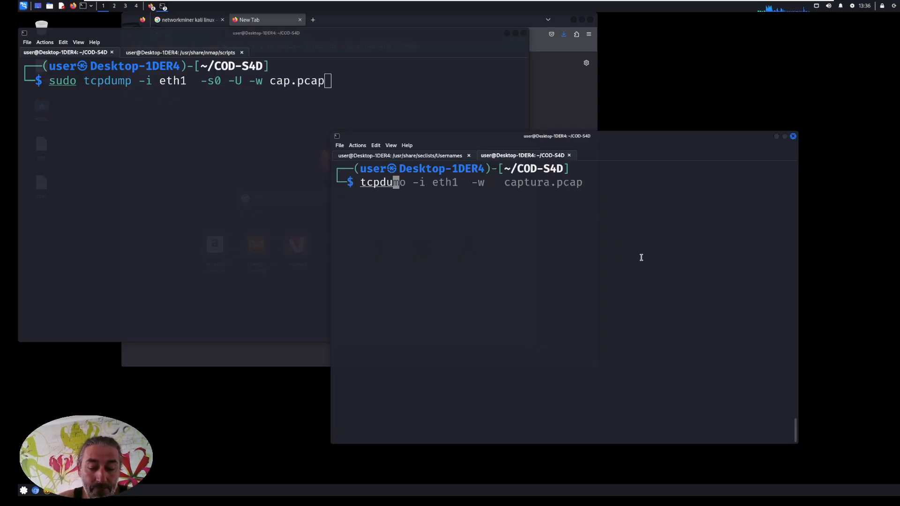
text(mp -h)
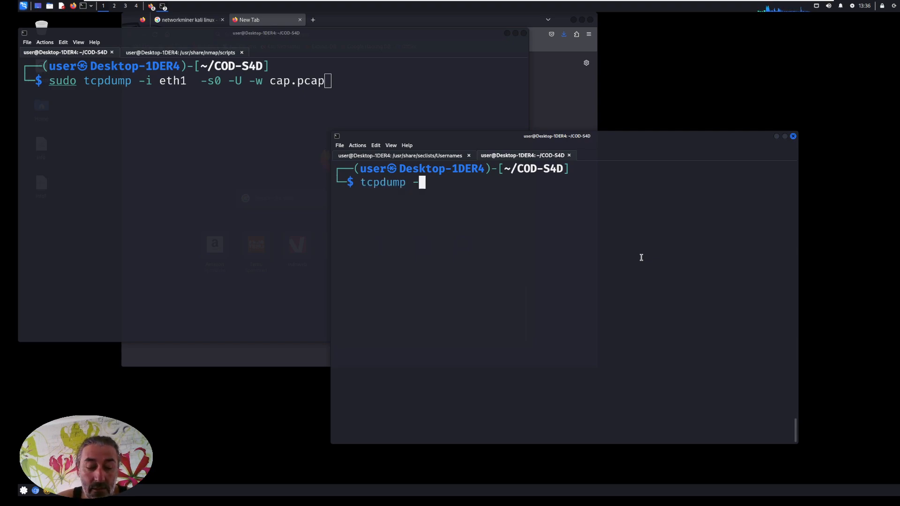
key(Return)
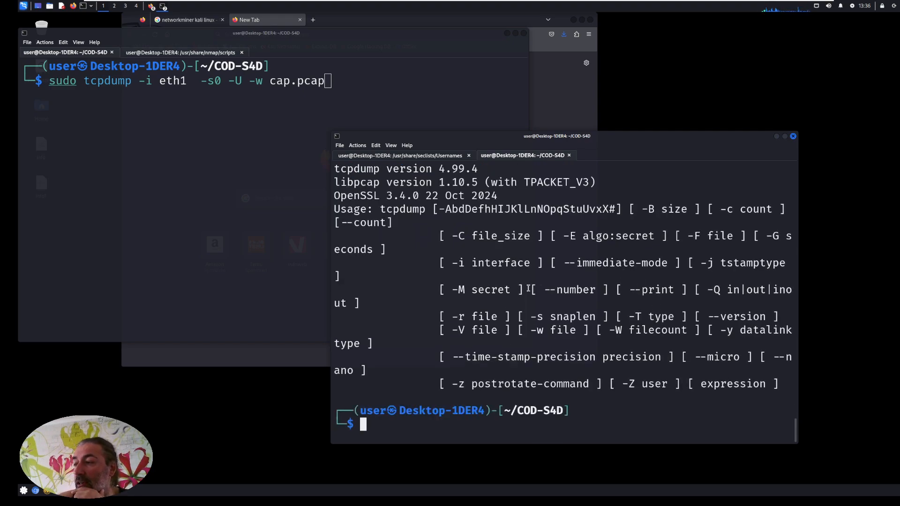
scroll(520, 280, up, 1)
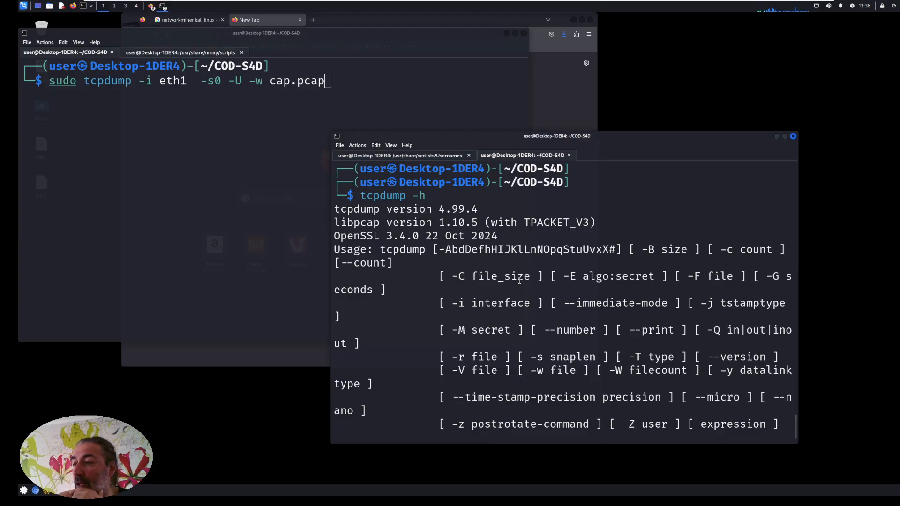
scroll(519, 279, down, 1)
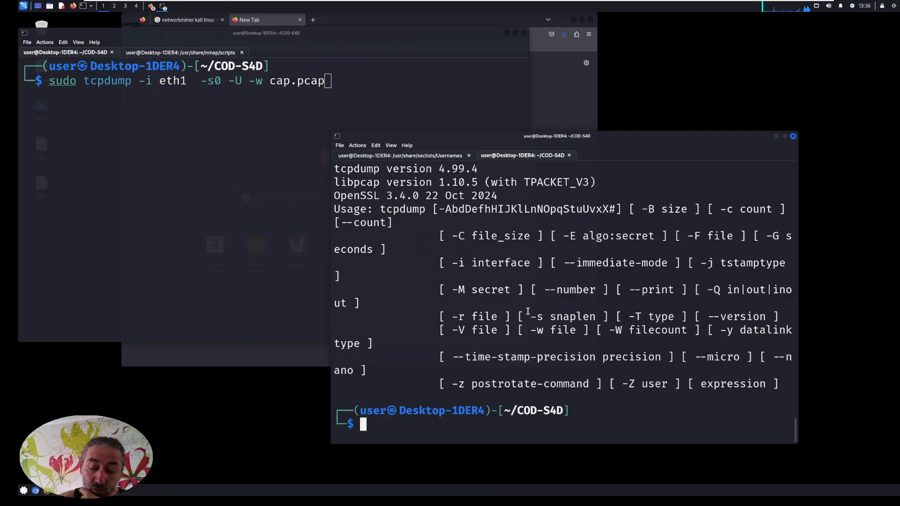
key(ctrl+l)
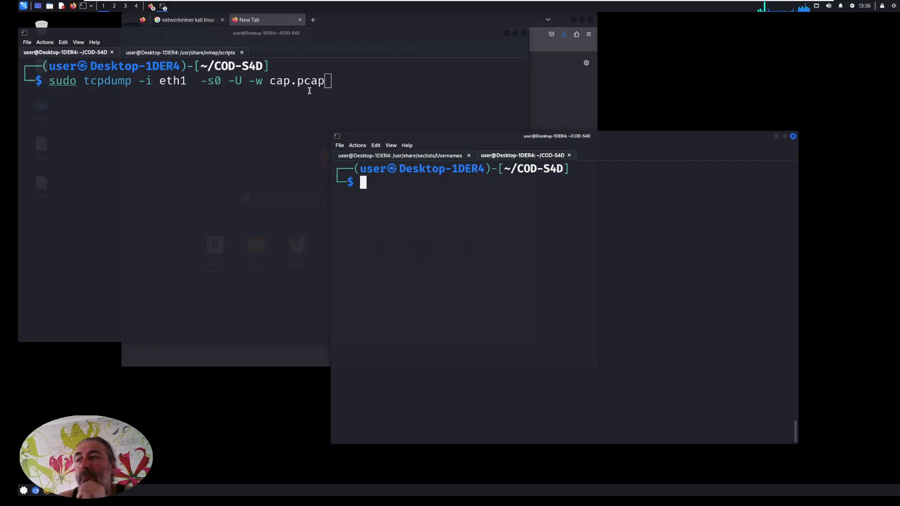
Start the prepared tcpdump capture in the first terminal, entering the sudo password.
click(328, 83)
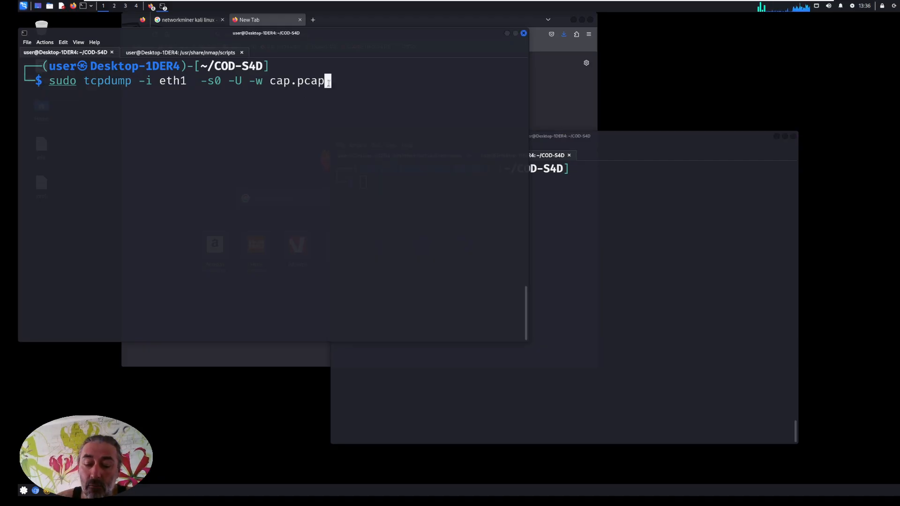
key(Return)
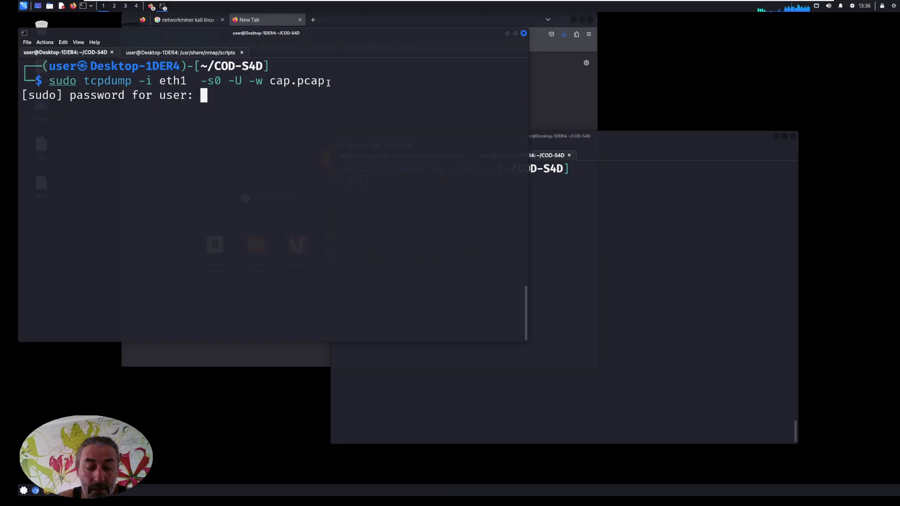
key(Return)
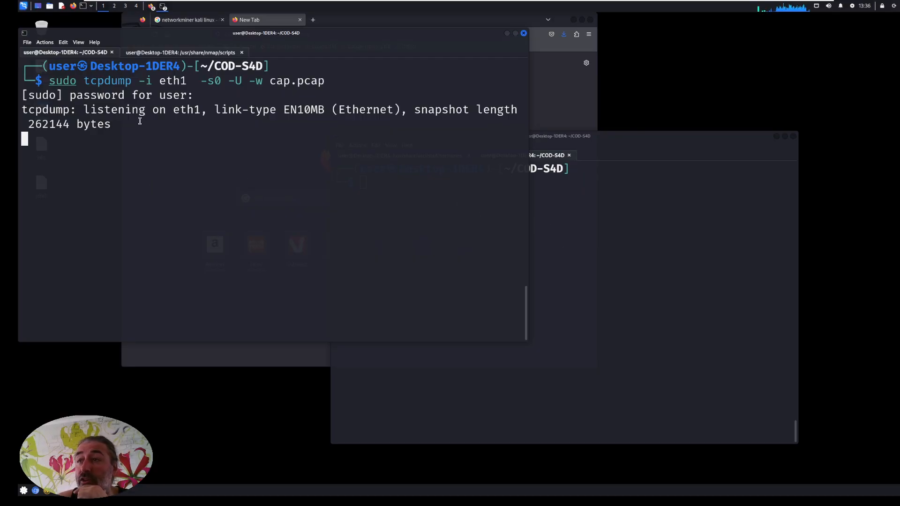
List the capture files in the second terminal with ls -la *.pcap.
click(574, 258)
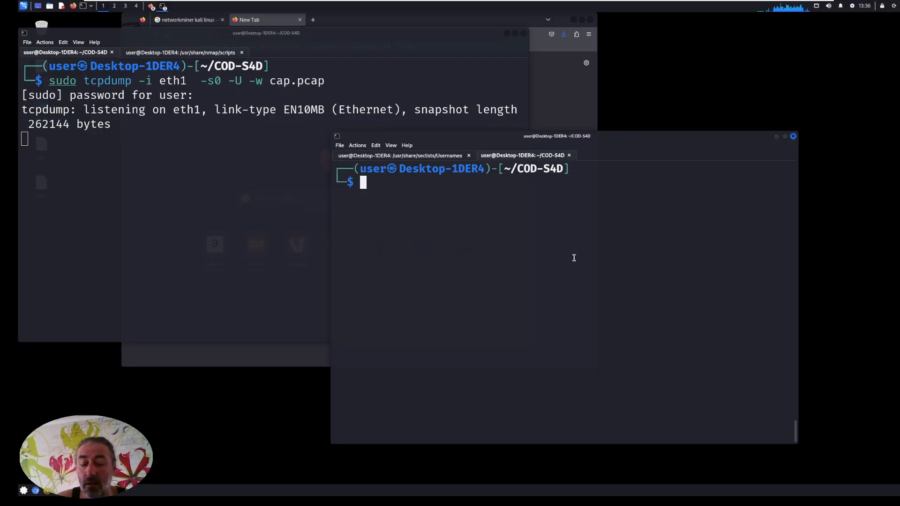
text(ls)
text(a )
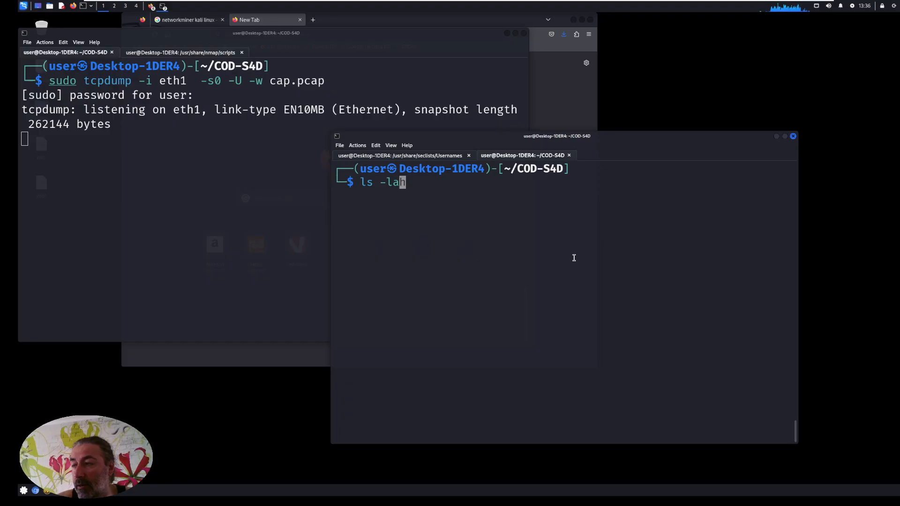
text(*.cap)
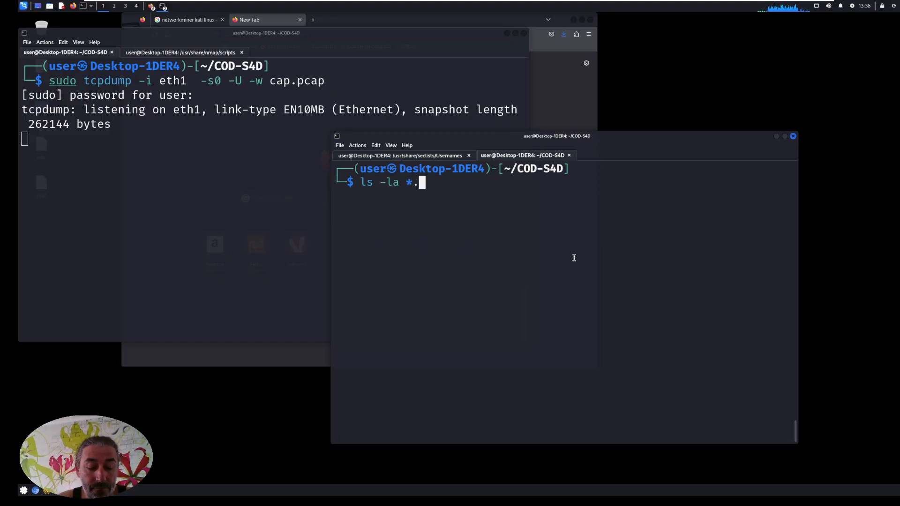
key(BackSpace)
key(BackSpace)
key(BackSpace)
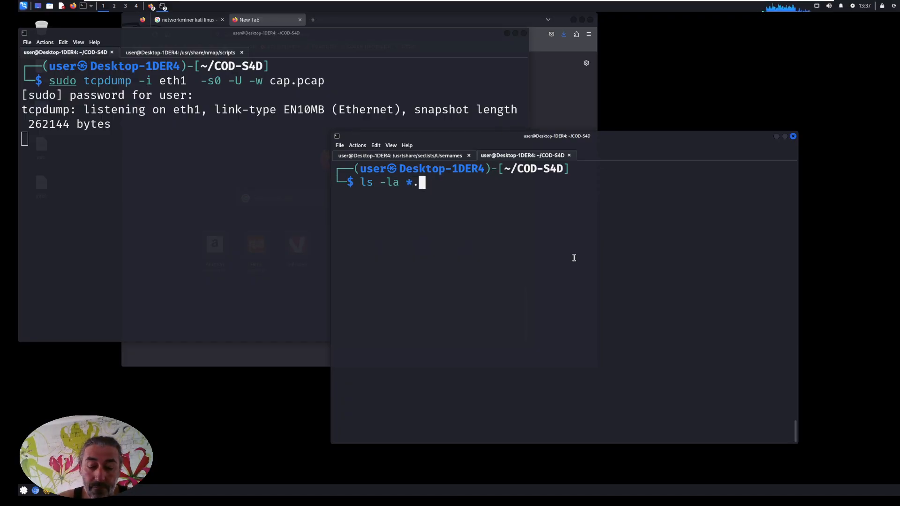
text(pcap)
key(Return)
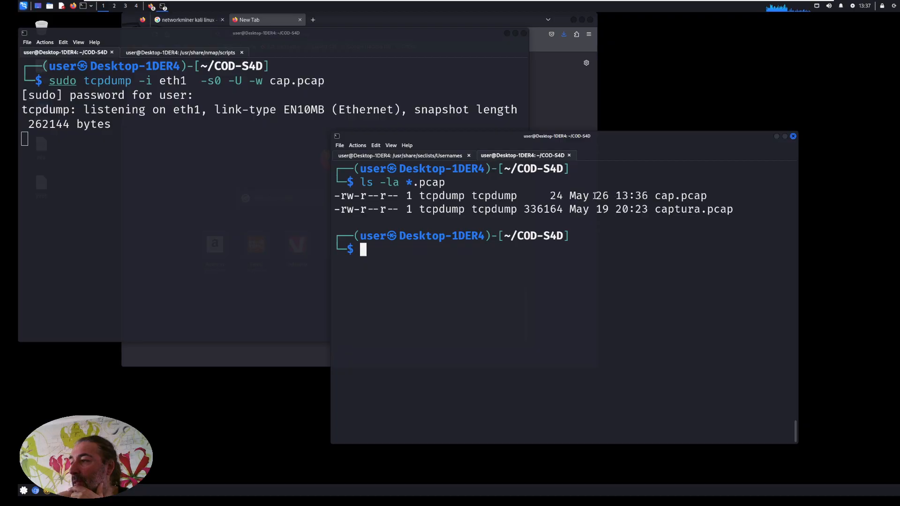
Highlight the size of cap.pcap and repeat the ls -la *.pcap listing four times to watch whether the file grows.
drag(544, 197, 604, 199)
key(Up)
key(Return)
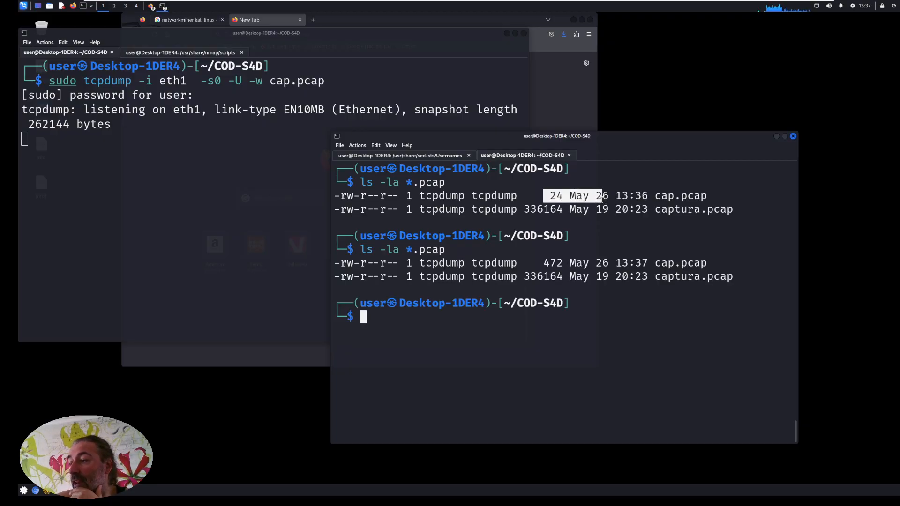
drag(537, 262, 582, 264)
key(Up)
key(Return)
key(Up)
key(Return)
key(Up)
key(Return)
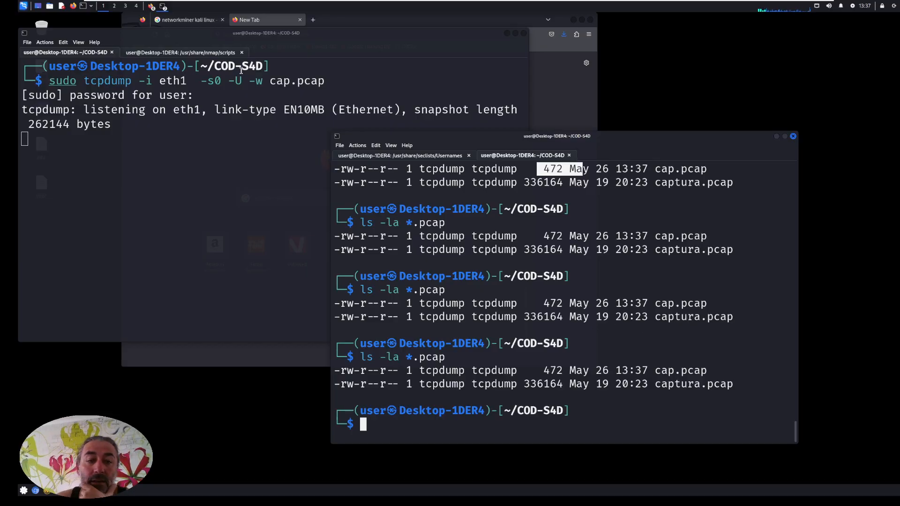
Switch to Firefox and open 192.168.1.92 in the empty tab to generate network traffic.
click(265, 21)
click(286, 34)
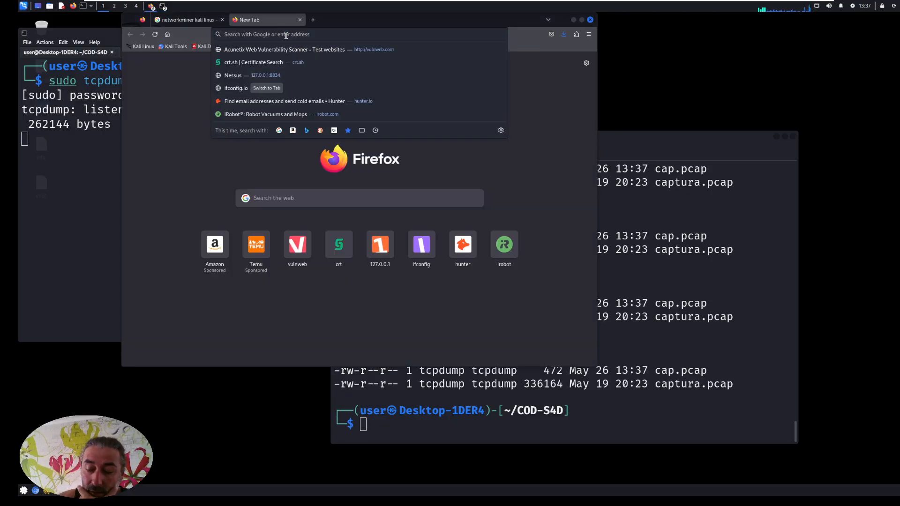
text(192.168.1.9)
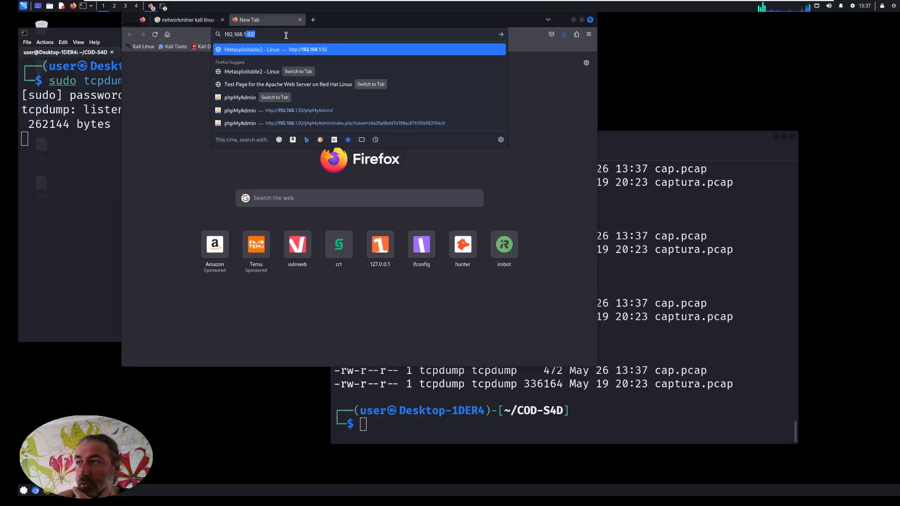
text(2)
key(Return)
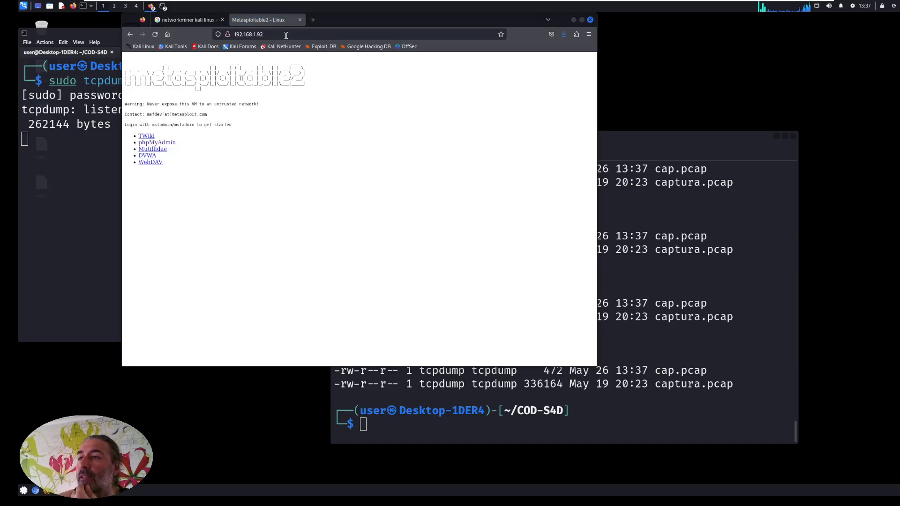
Return to the second terminal, rerun ls -la *.pcap and highlight the size of cap.pcap.
click(624, 358)
key(Up)
key(Return)
drag(530, 374, 563, 374)
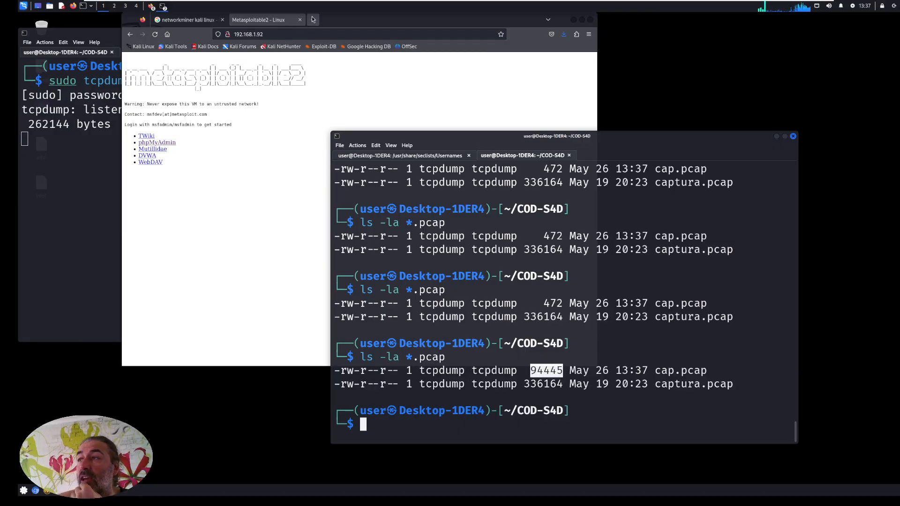
Switch back to Firefox and open phpMyAdmin from the Metasploitable2 page.
click(216, 182)
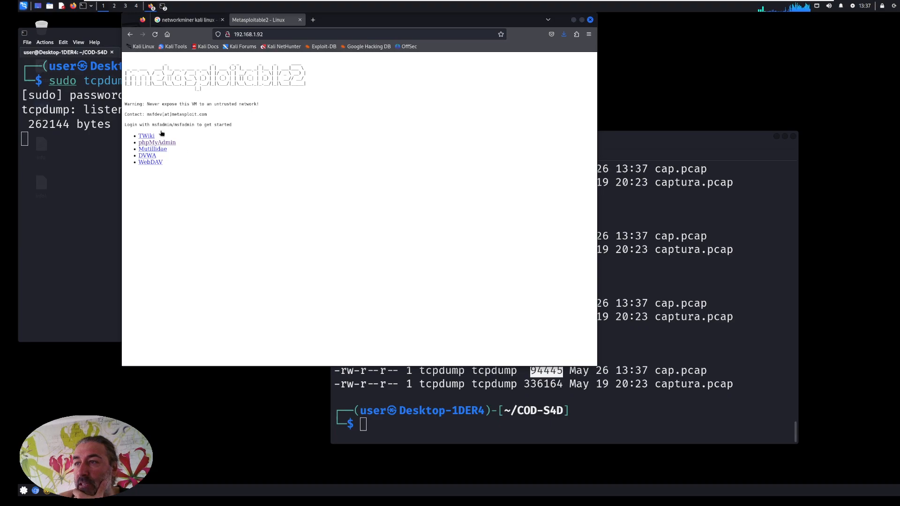
click(157, 143)
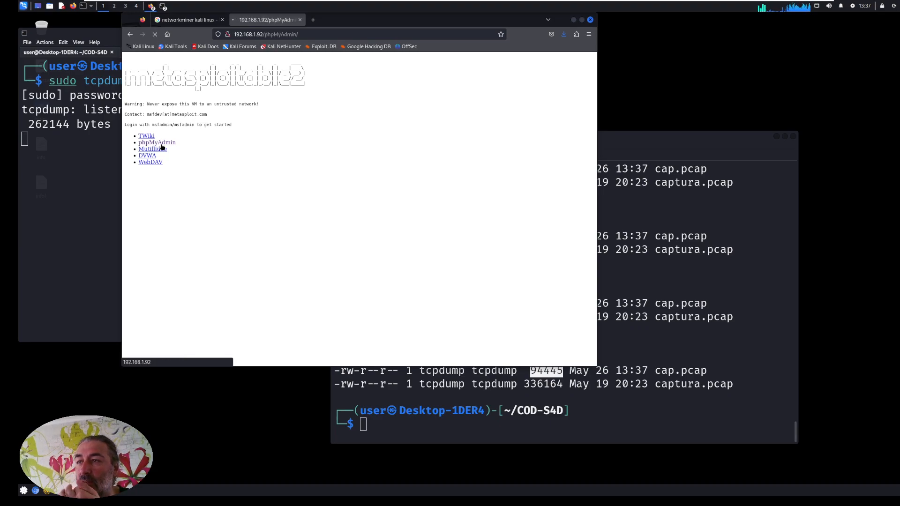
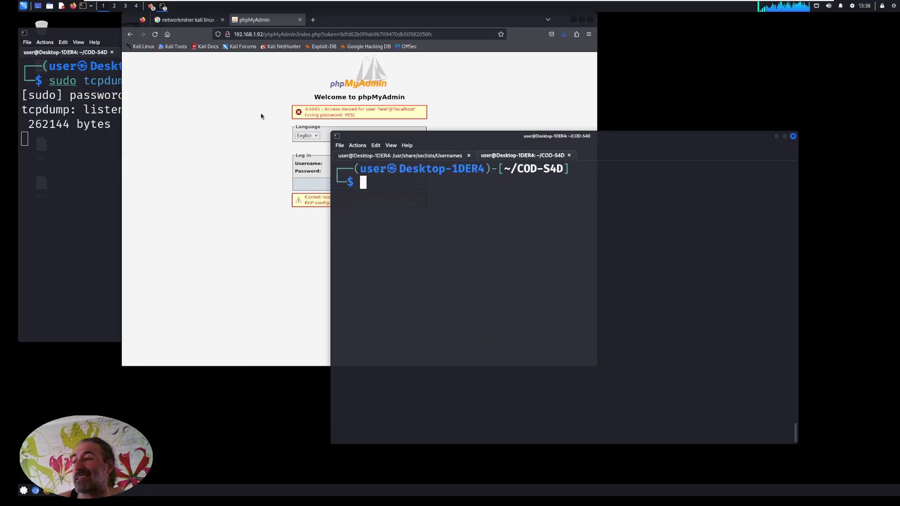
Open vulnweb.com in a new Firefox tab, enter the testphp.vulnweb.com site and go to its Signup page.
click(313, 19)
click(311, 34)
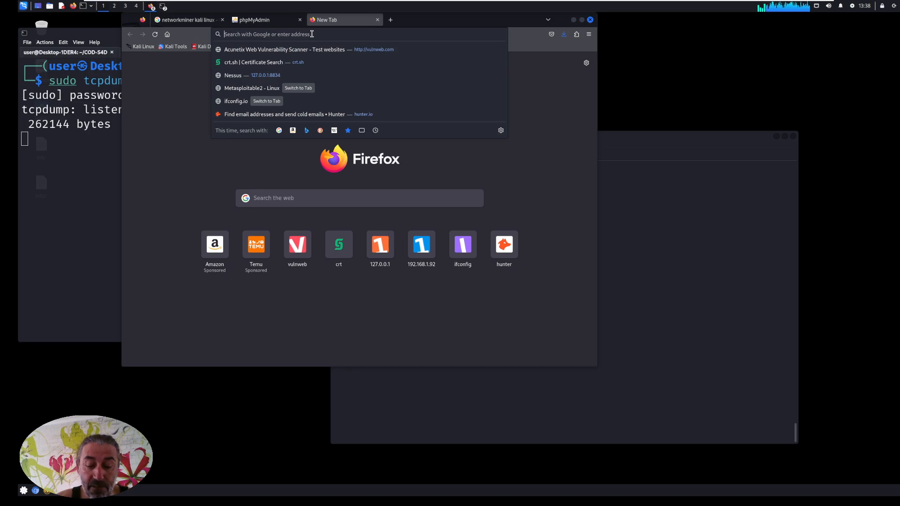
text(vu)
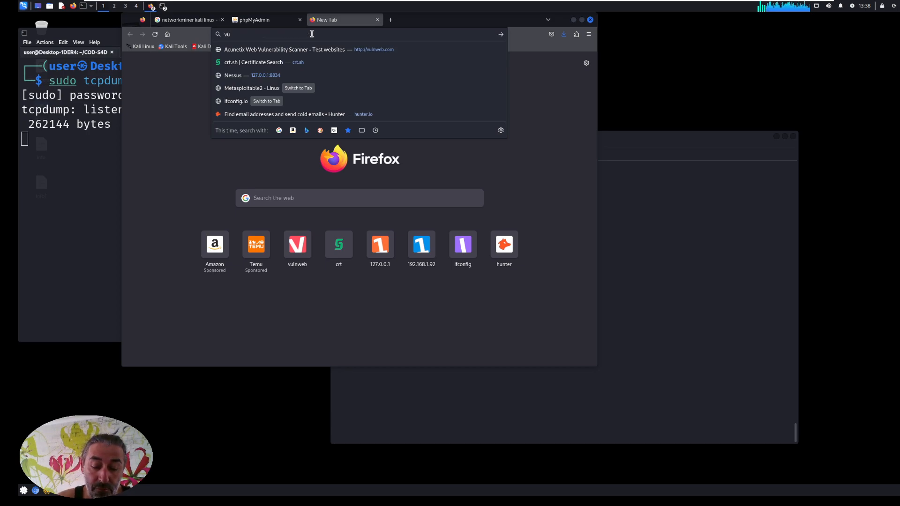
text(lnweb.com/)
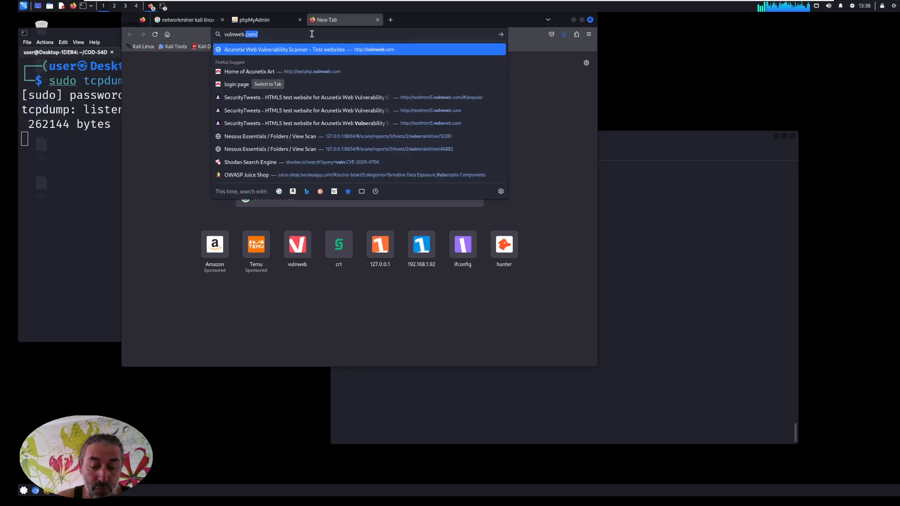
key(Return)
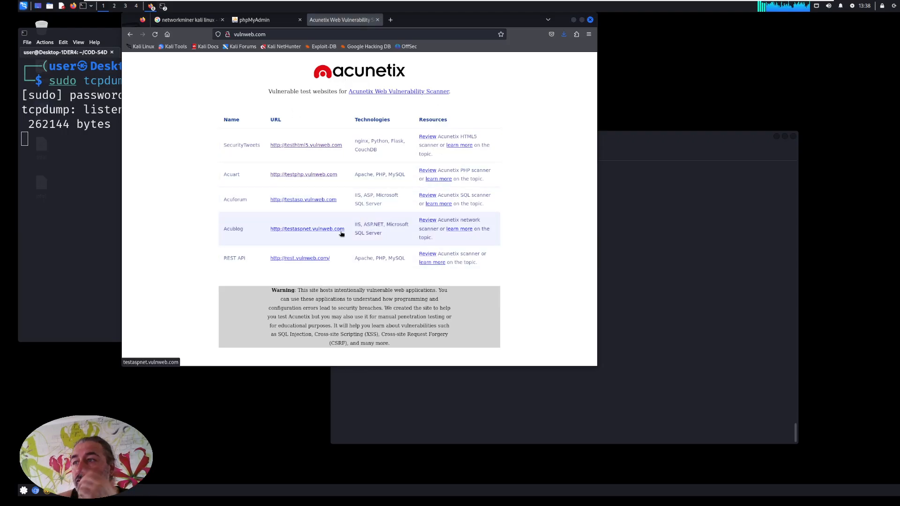
click(293, 174)
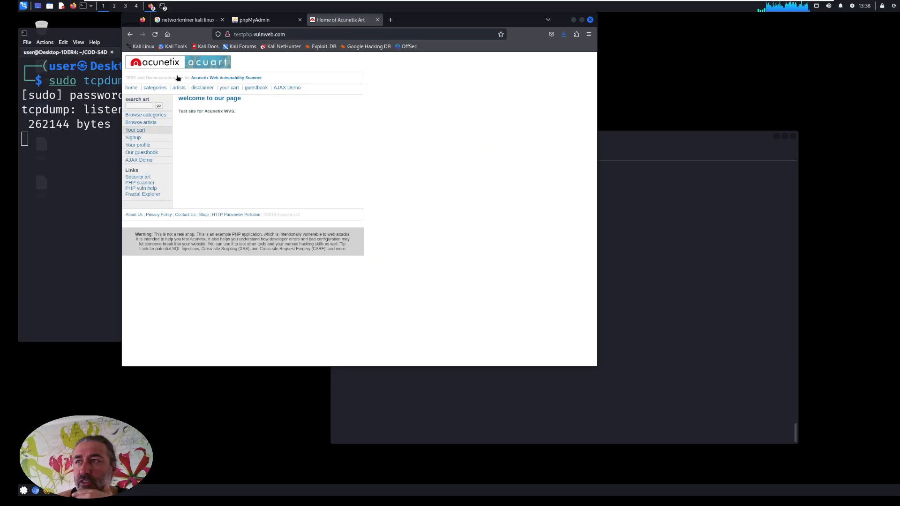
click(134, 139)
Switch to the second terminal, list the captures with ls -la *.pcap and highlight the size of cap.pcap.
click(693, 266)
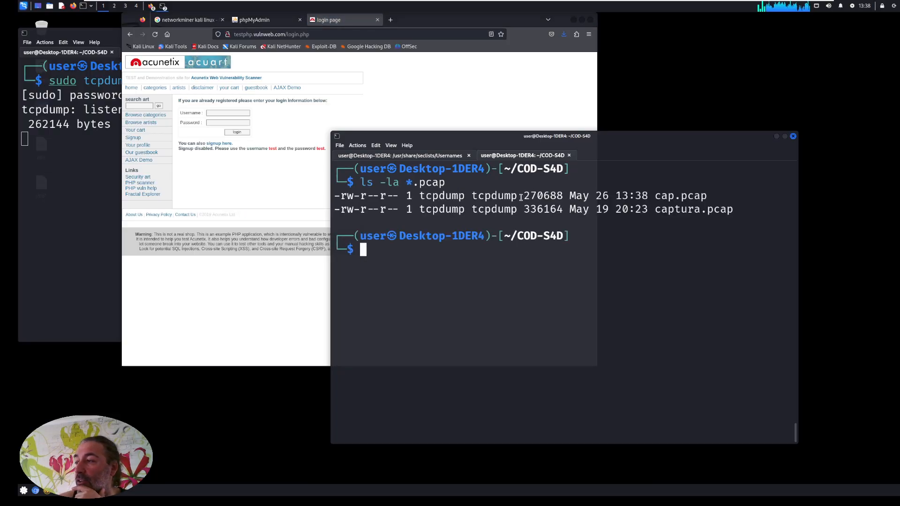
drag(524, 195, 565, 194)
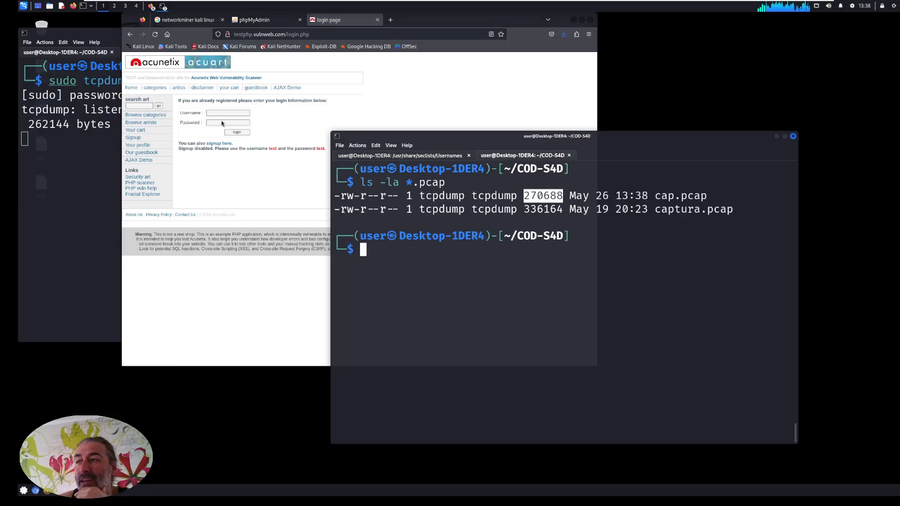
Switch to Firefox and fill the testphp login form with an arbitrary username and password.
click(215, 113)
text(tesasdf)
click(302, 120)
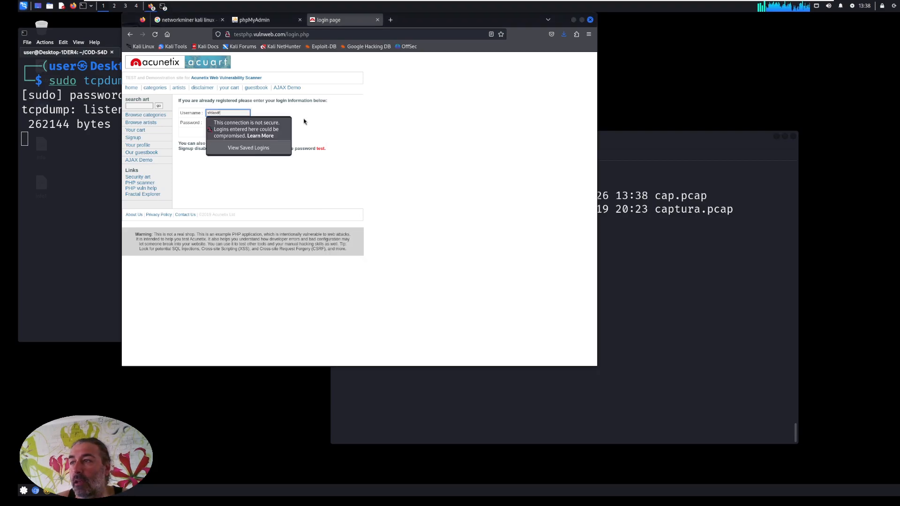
click(231, 123)
text(••••••••)
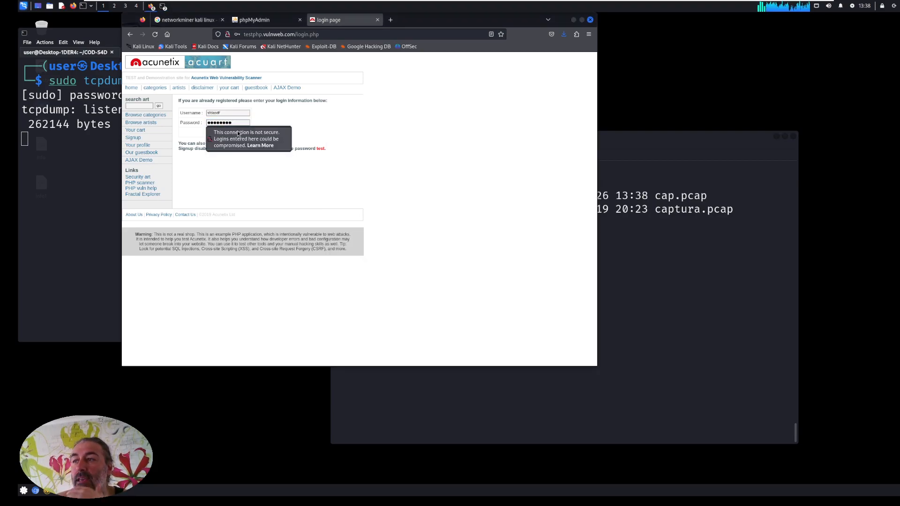
Replace the login form's username with test, re-enter the account password and log in.
key(shift+Tab)
text(test)
click(296, 115)
click(241, 123)
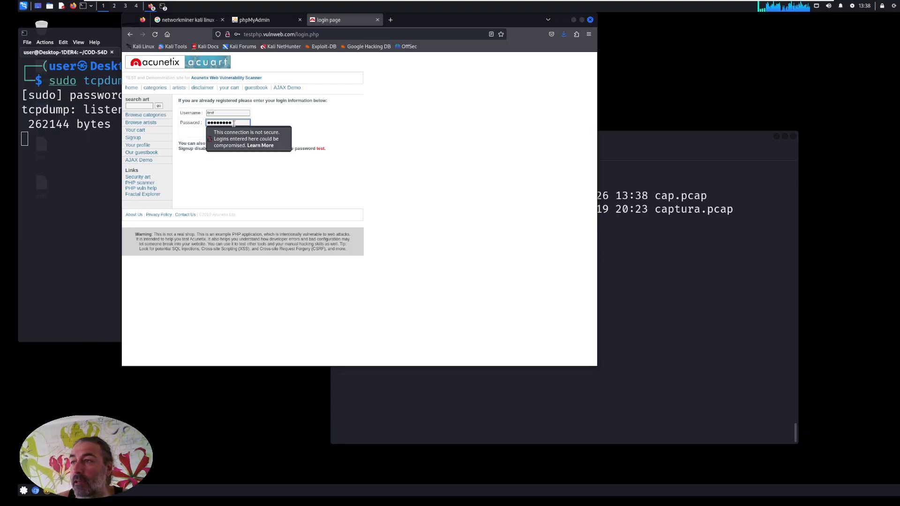
drag(235, 122, 202, 123)
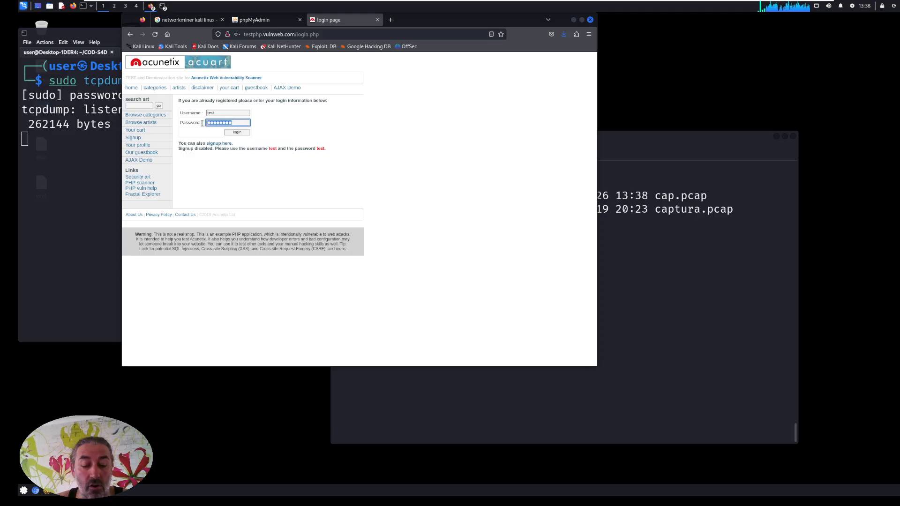
text(test)
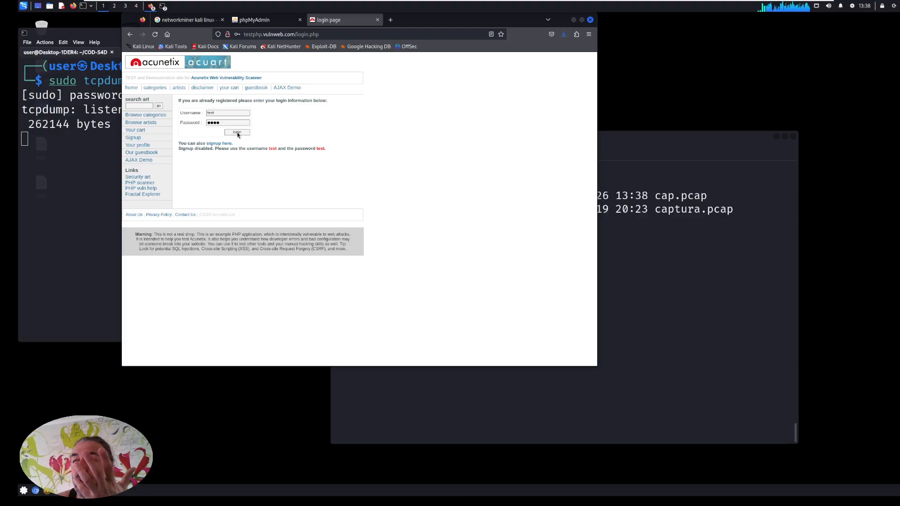
click(237, 133)
click(331, 128)
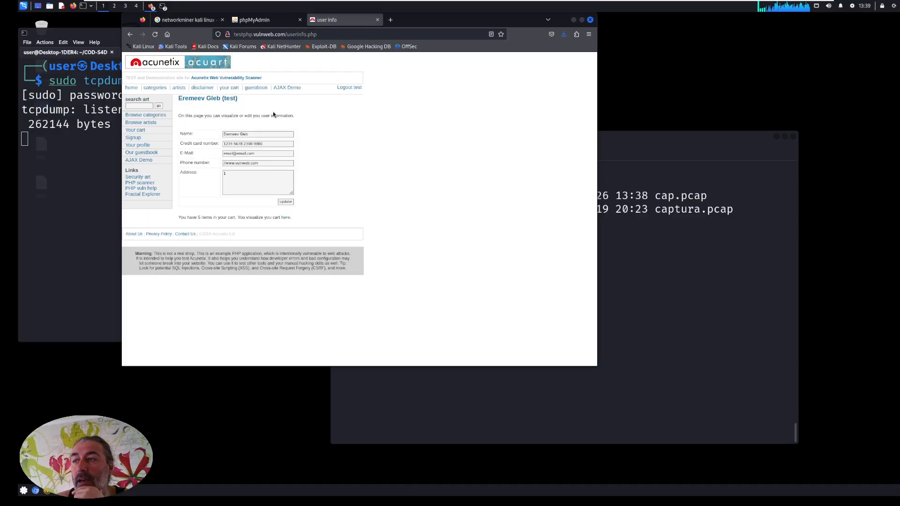
Return to the second terminal and rerun ls -la *.pcap to check the size of cap.pcap after the login.
click(690, 259)
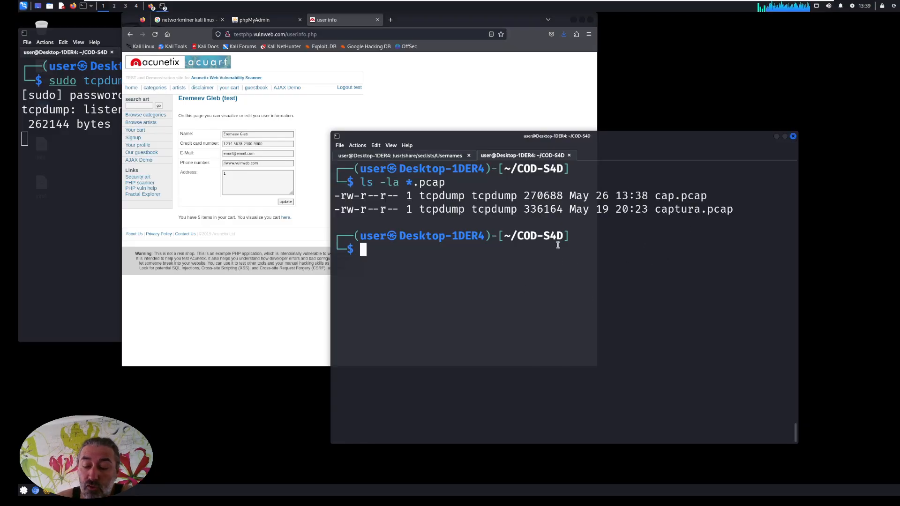
key(Up)
key(Return)
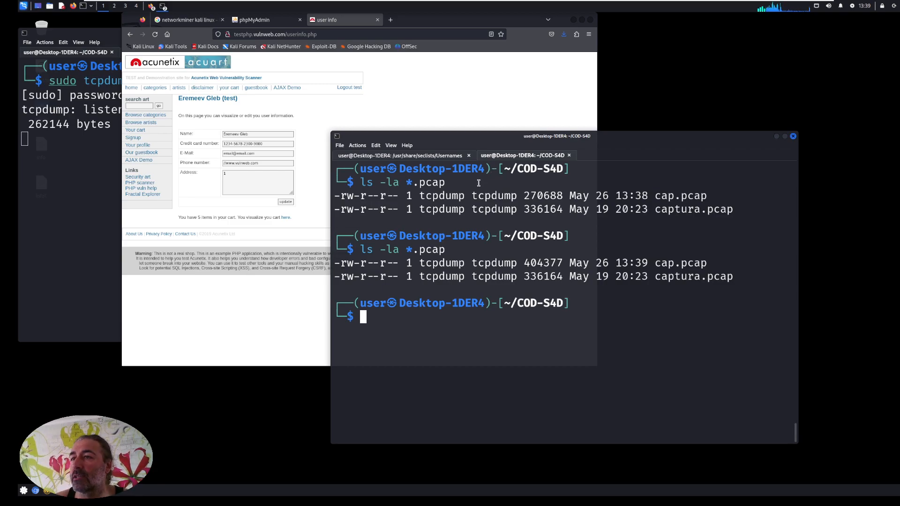
Stop the running tcpdump capture in the first terminal.
click(80, 188)
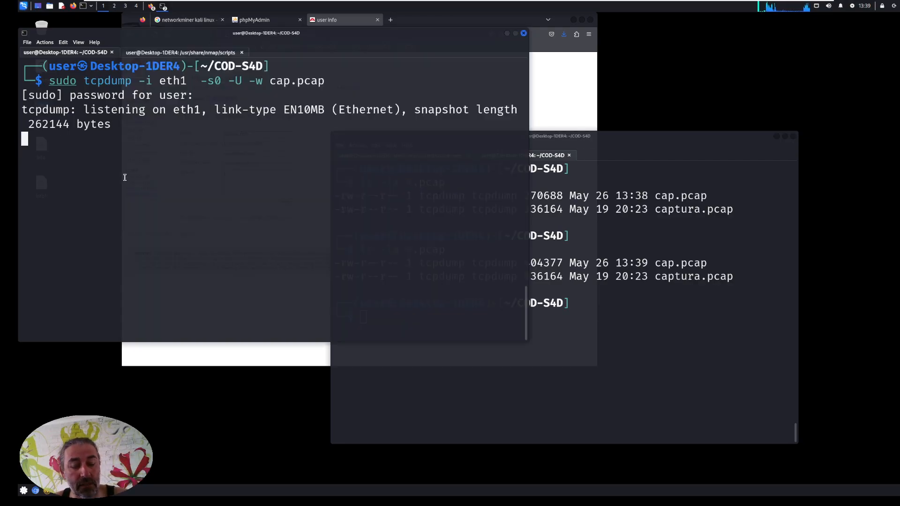
key(ctrl+c)
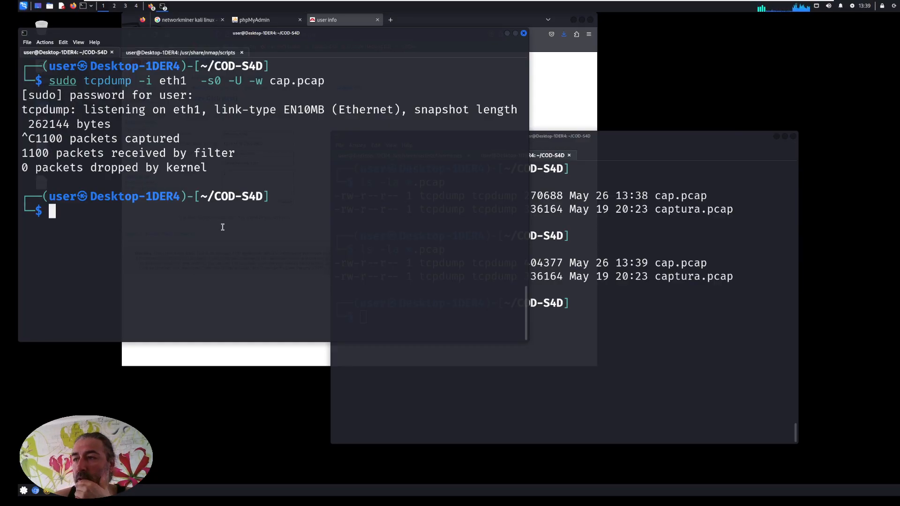
click(760, 306)
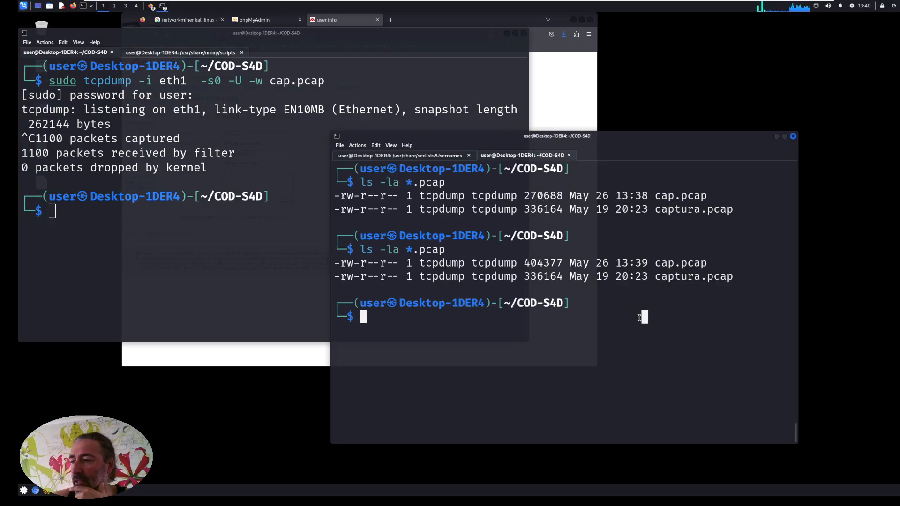
List the COD-S4D folder with ls in the first terminal, highlight cap.pcap, repeat the listing and clear the screen.
click(197, 232)
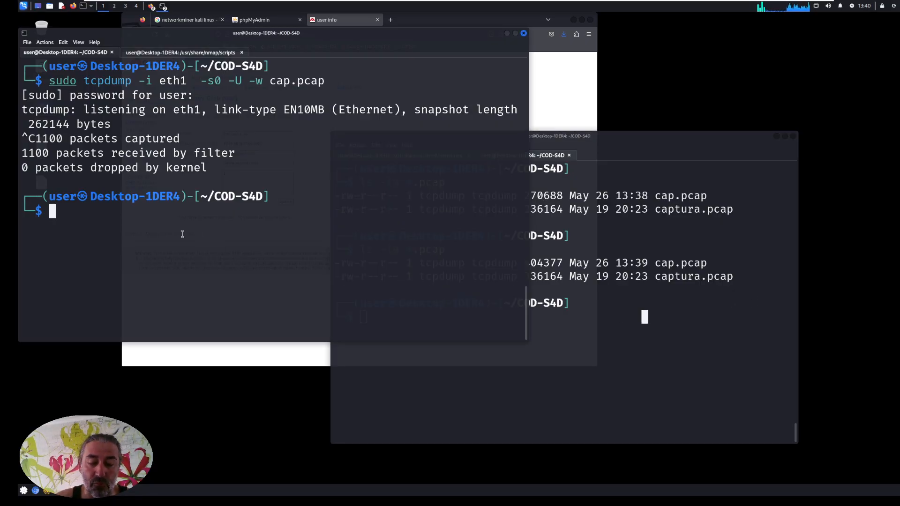
text(ls)
key(Return)
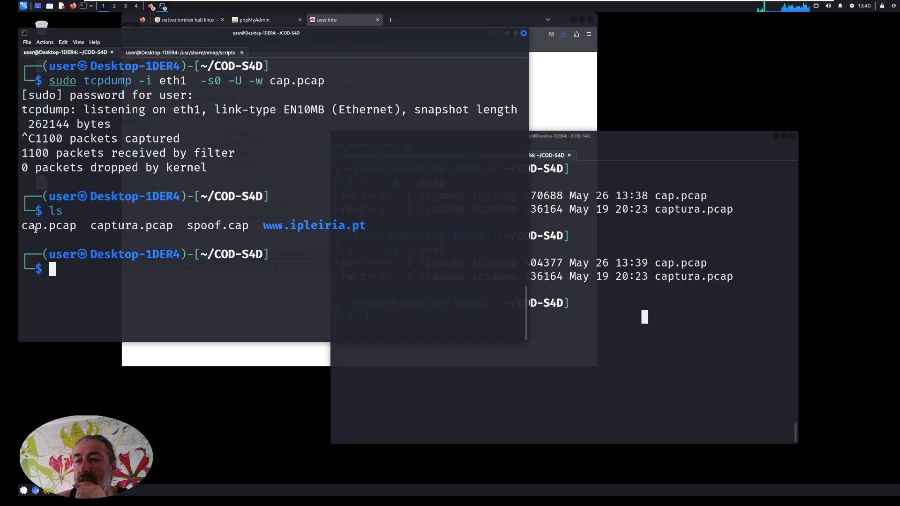
drag(28, 229, 66, 229)
text(ls)
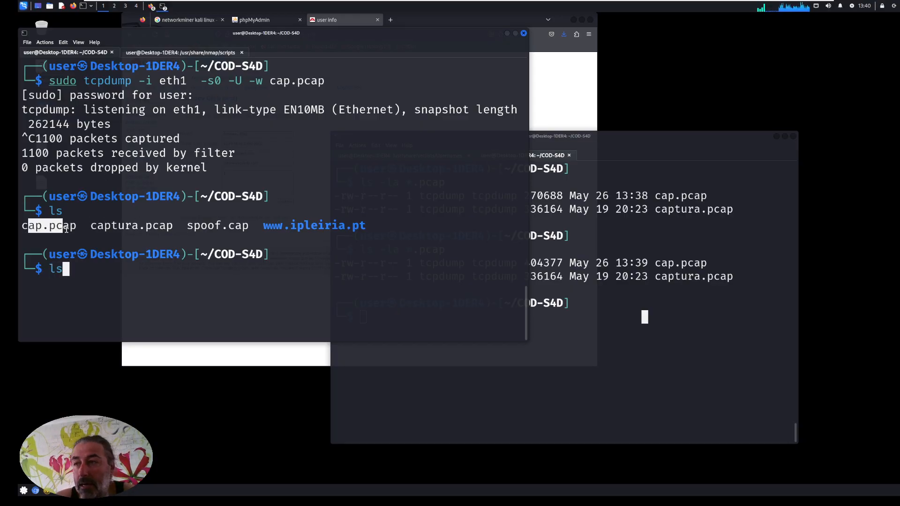
key(Return)
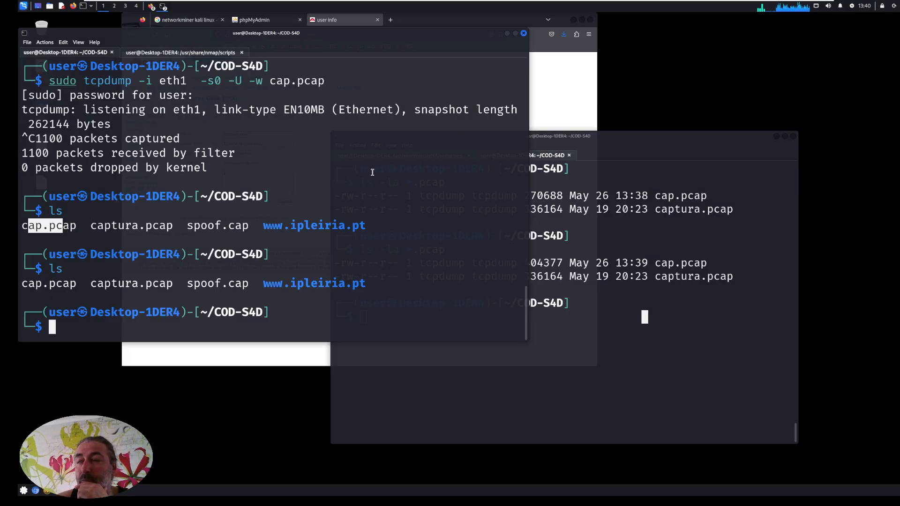
key(ctrl+l)
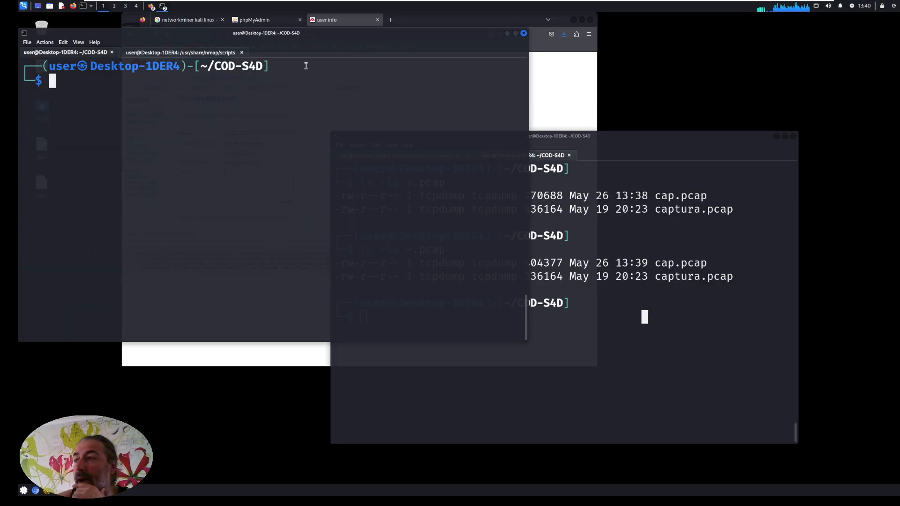
Launch Wireshark from the second terminal with sudo wireshark, entering the sudo password.
click(602, 143)
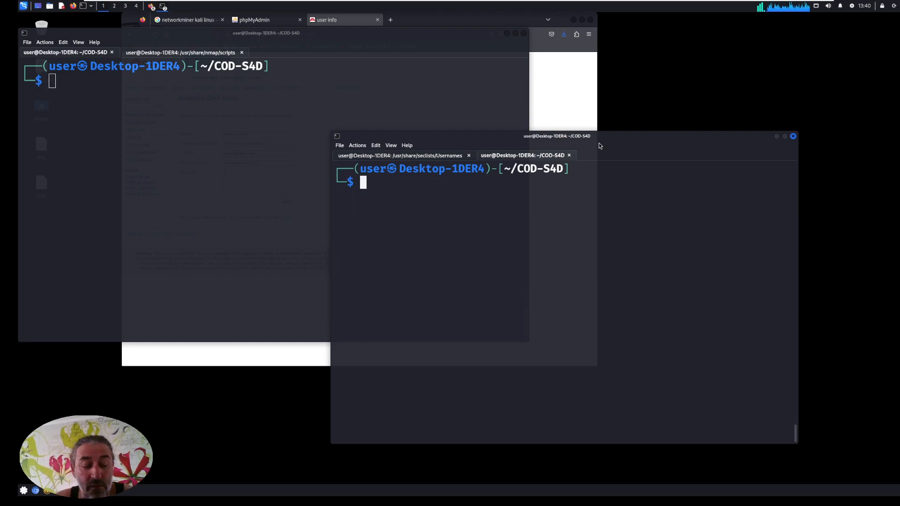
text(wire)
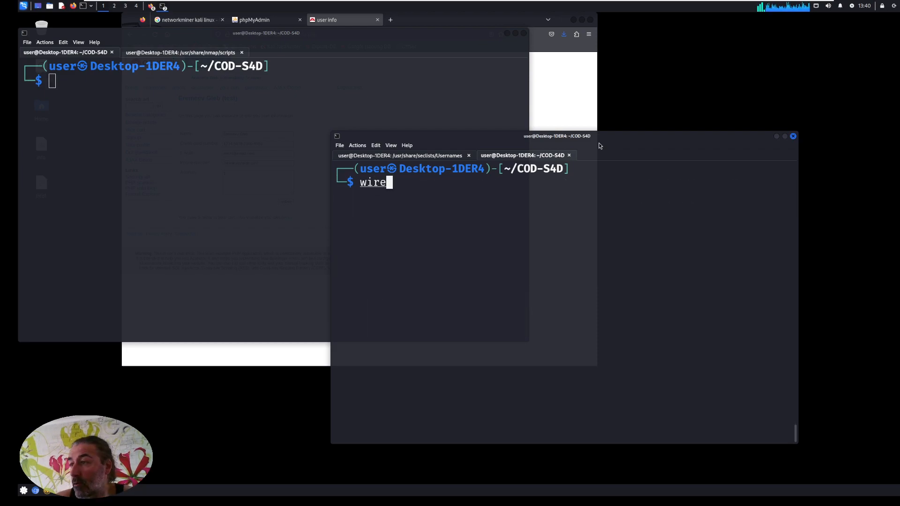
key(BackSpace)
key(BackSpace)
key(BackSpace)
key(BackSpace)
text(sudo wire)
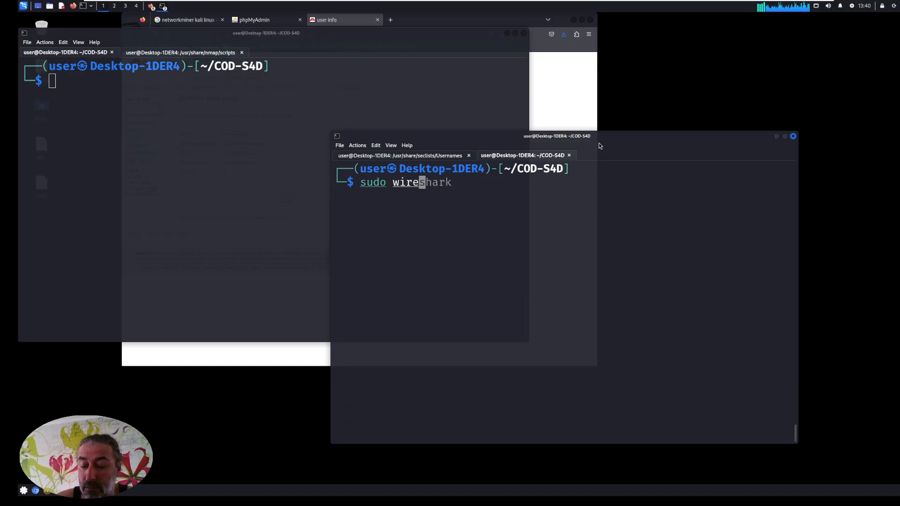
key(Right)
key(Return)
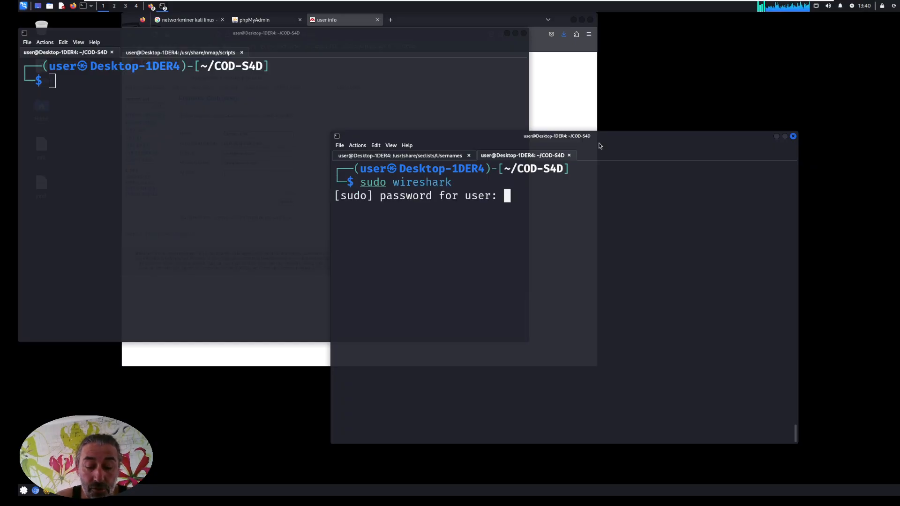
key(Return)
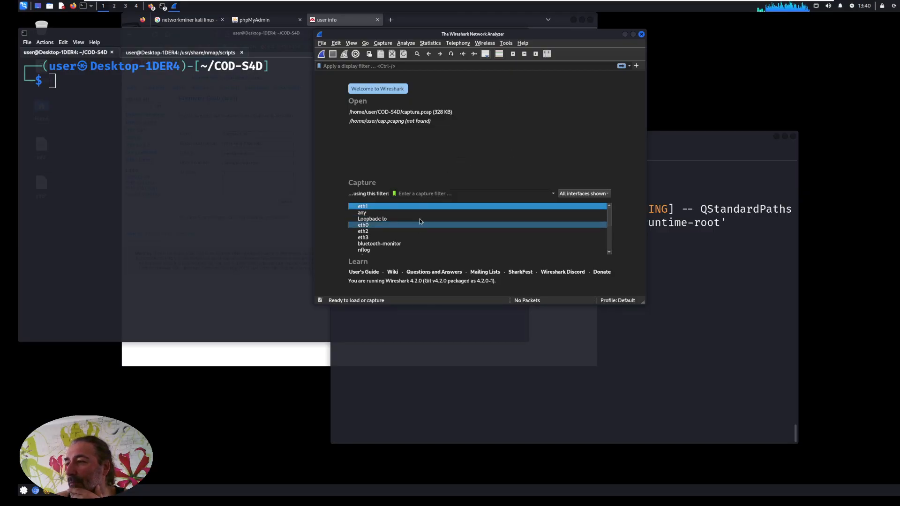
Open the capture file cap.pcap from /home/user/COD-S4D in Wireshark.
click(322, 43)
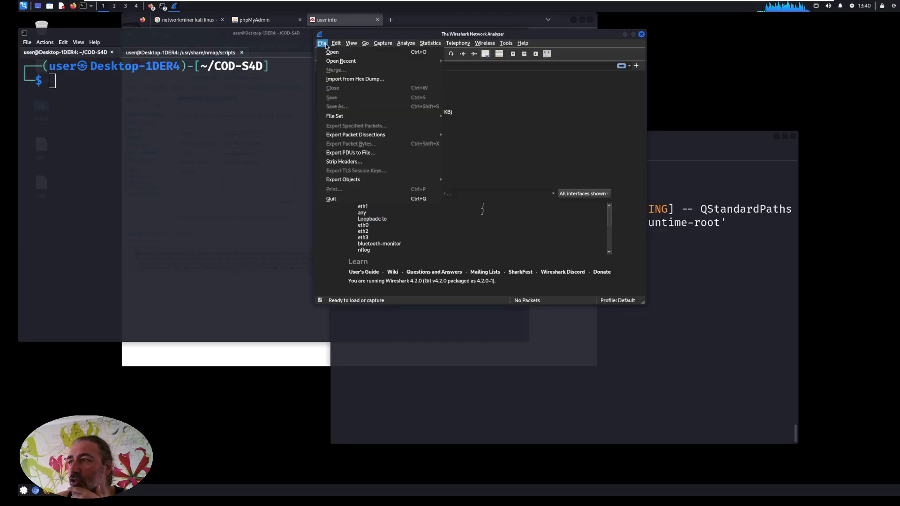
key(Right)
mouse_move(326, 43)
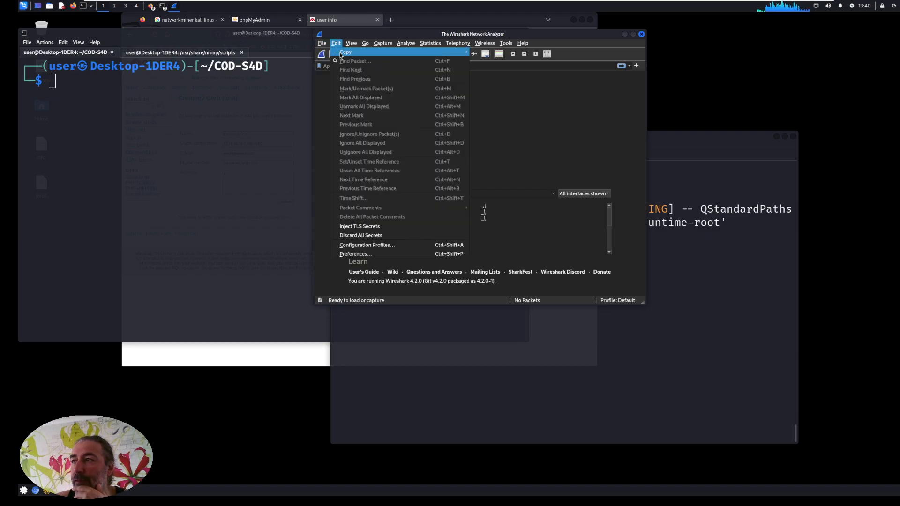
click(334, 52)
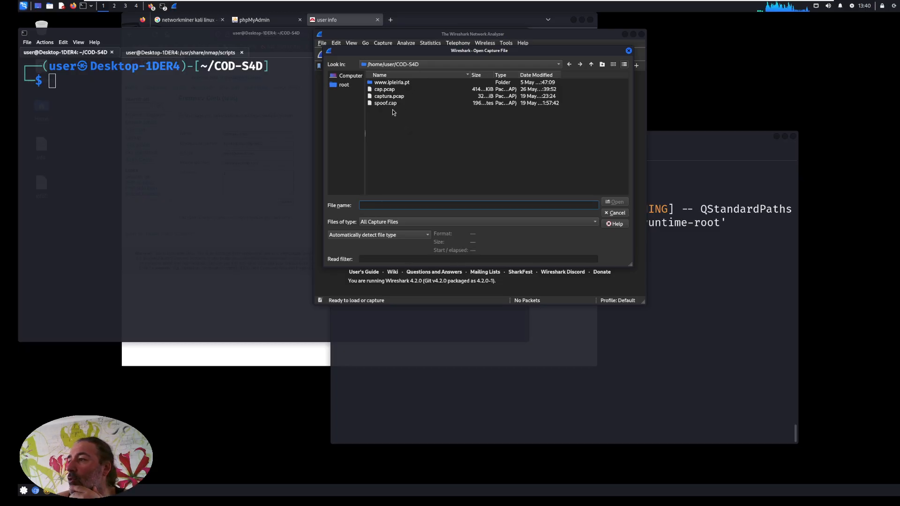
click(385, 89)
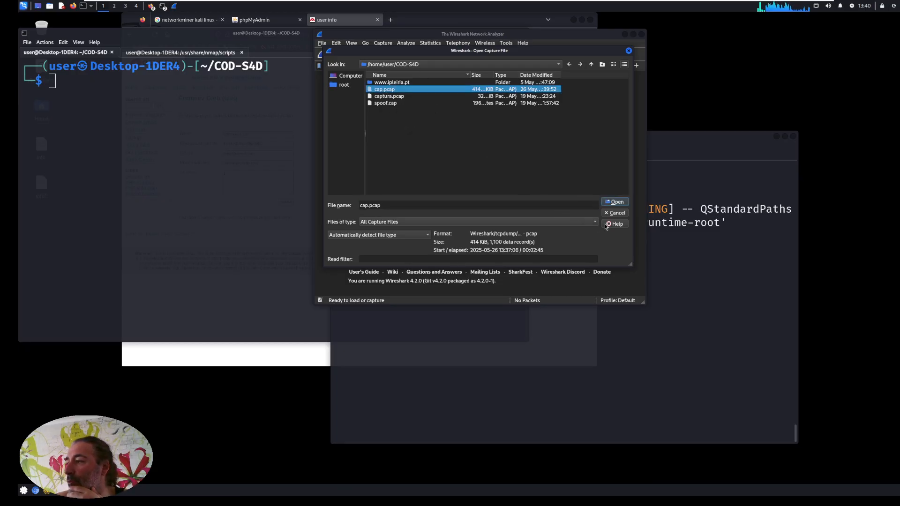
click(616, 204)
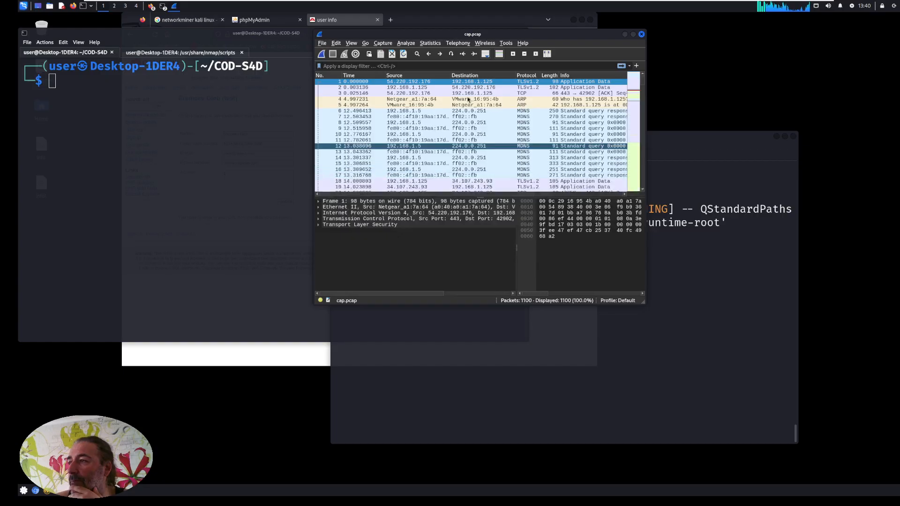
Look through the packet list of cap.pcap down to the traffic from 192.168.1.125 to 192.168.1.92.
mouse_move(643, 80)
mouse_down()
mouse_move(644, 195)
mouse_move(646, 75)
mouse_up()
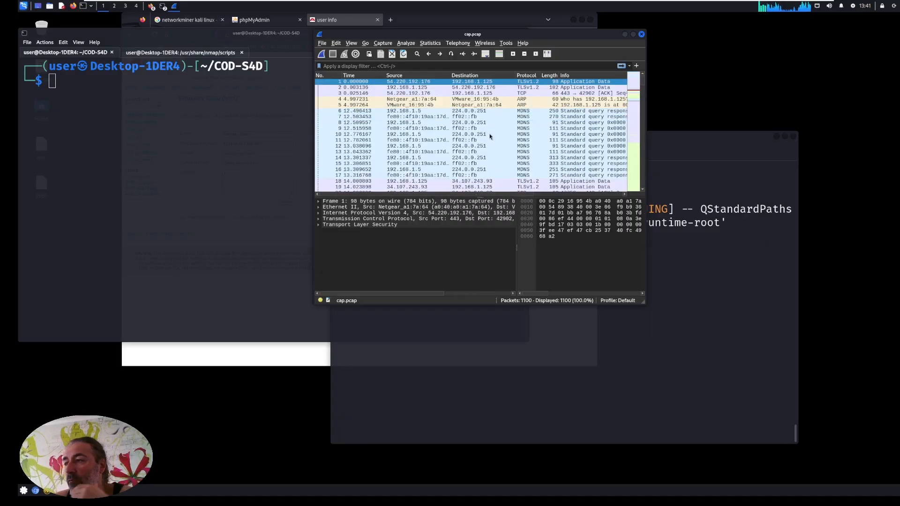
scroll(444, 146, down, 20)
scroll(452, 148, down, 20)
scroll(467, 164, down, 20)
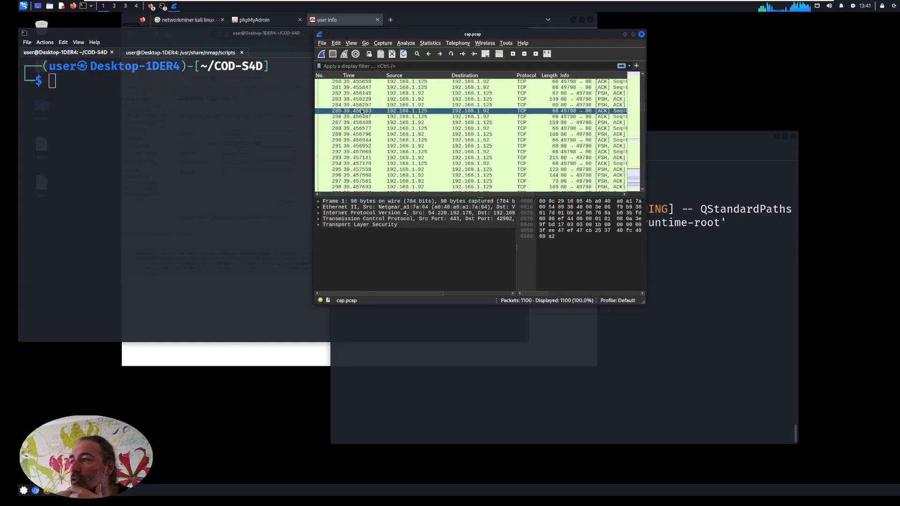
right_click(363, 113)
mouse_move(398, 208)
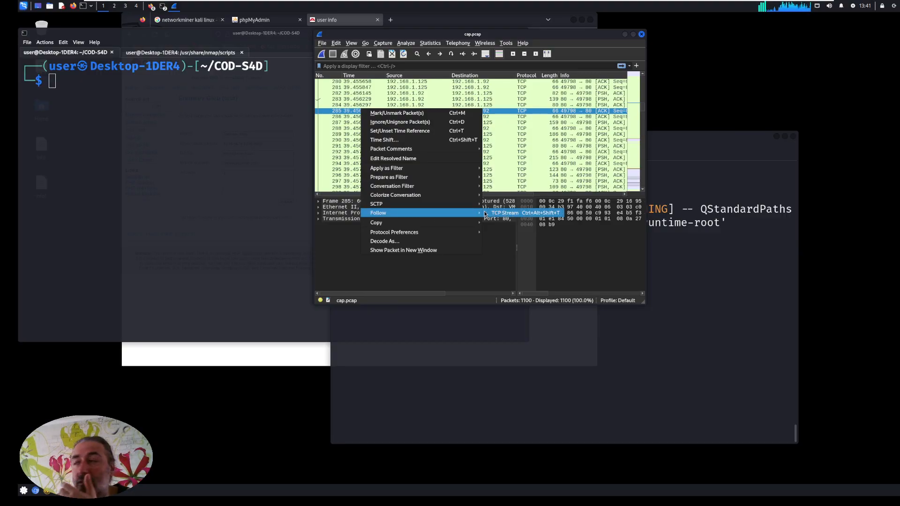
mouse_move(467, 200)
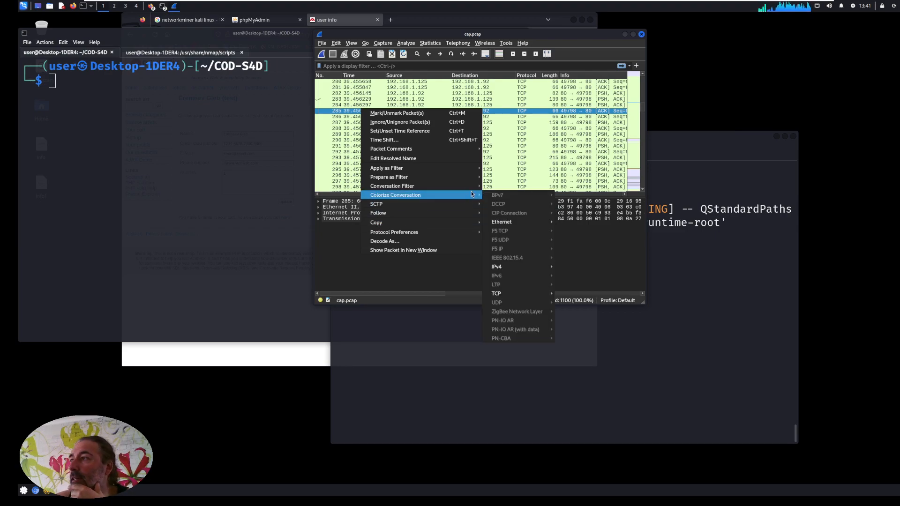
click(430, 43)
Review the Ethernet, IPv4, TCP and UDP conversation statistics of cap.pcap, then close the Conversations window.
click(431, 43)
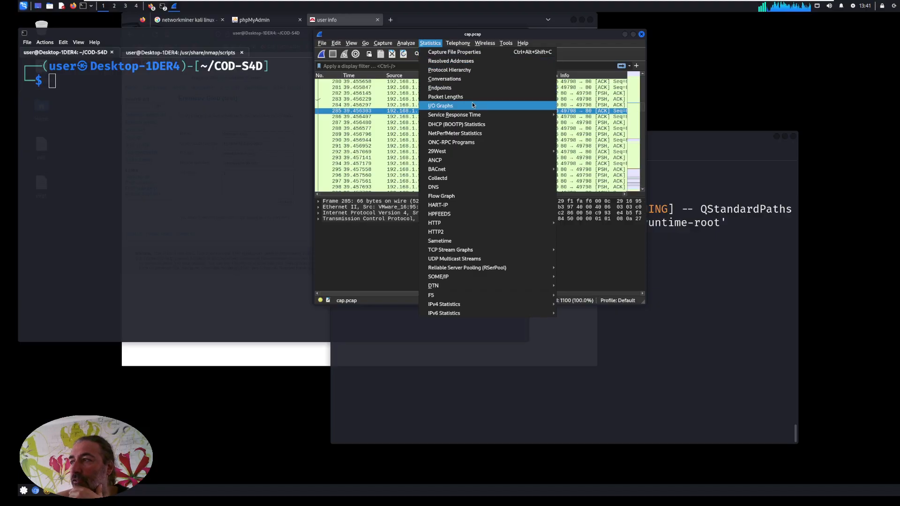
click(453, 80)
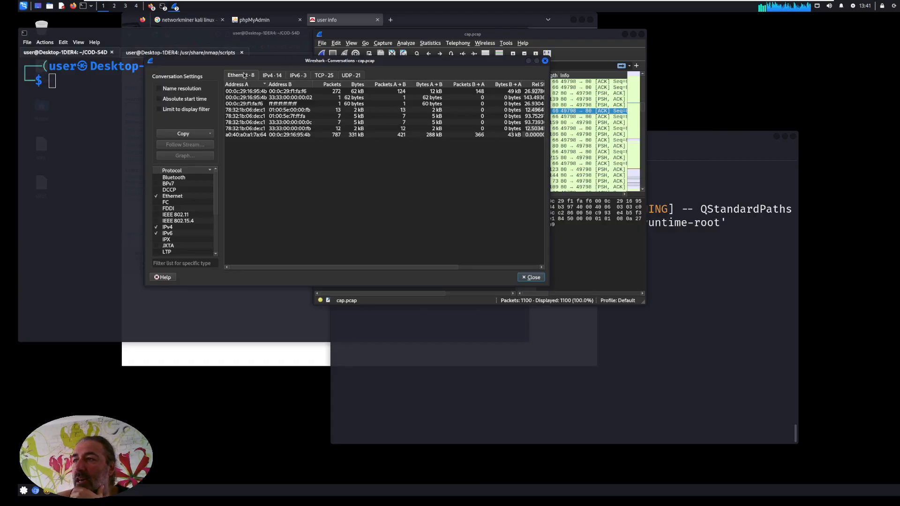
click(271, 76)
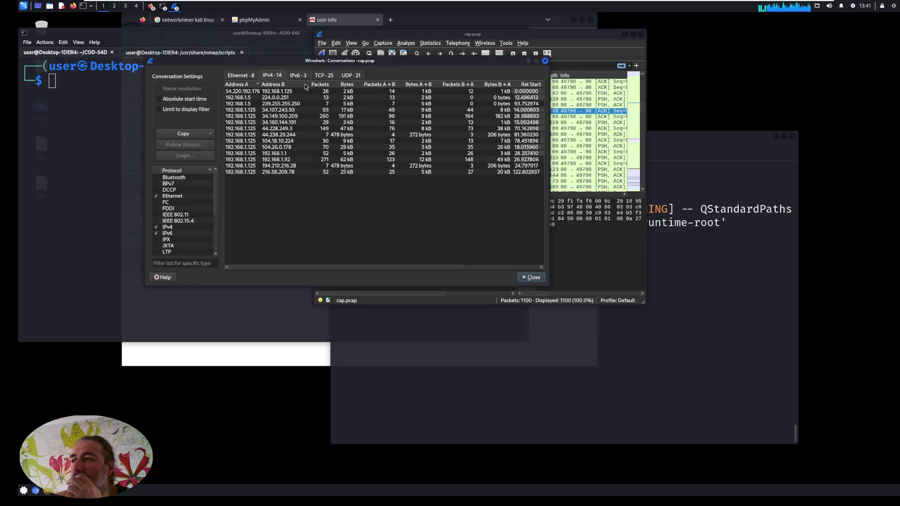
click(325, 75)
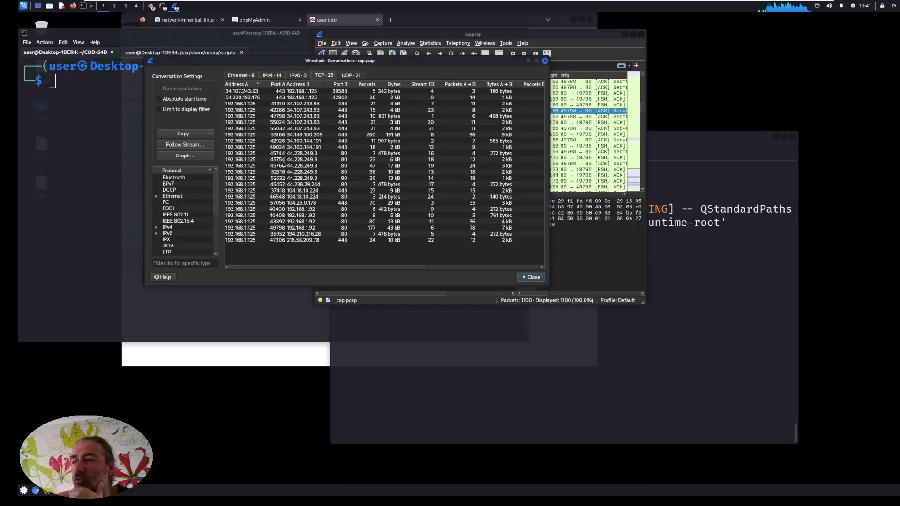
click(349, 75)
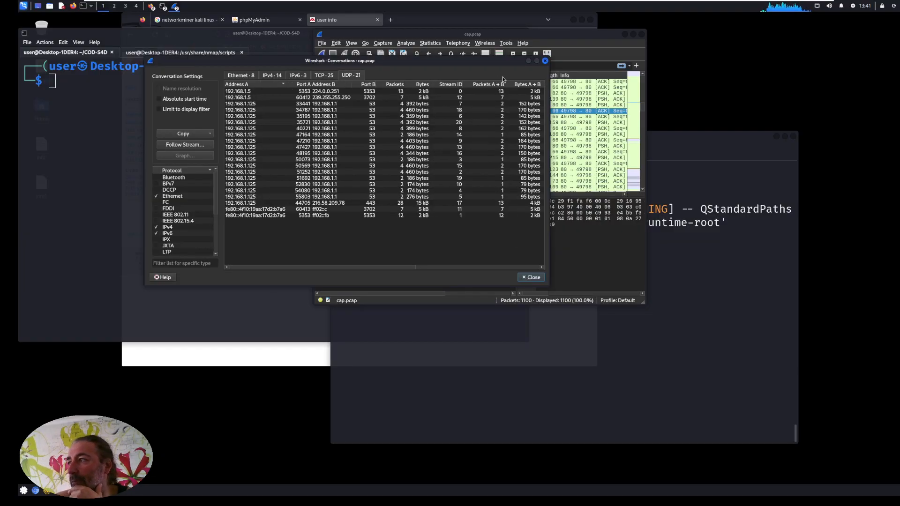
click(546, 60)
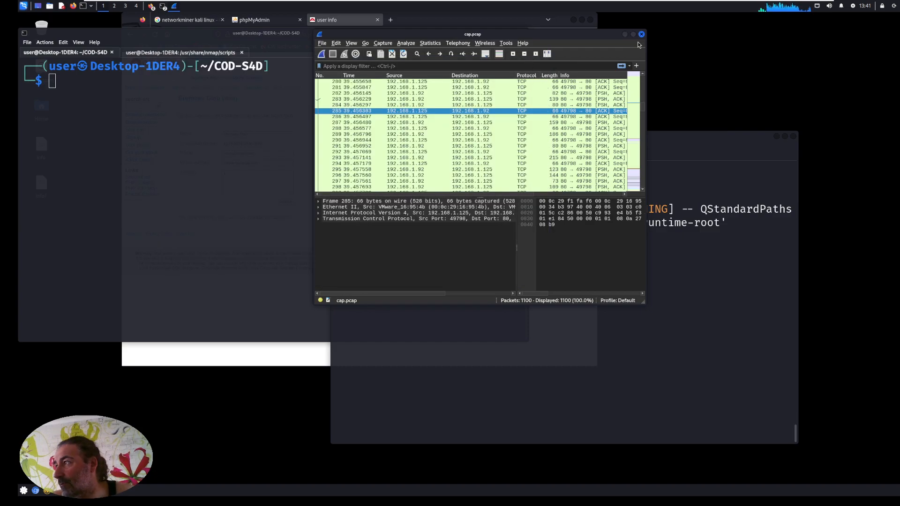
Close Wireshark and open Netresec's "How to Install NetworkMiner in Linux" guide from the networkminer kali linux search results in Firefox.
click(642, 36)
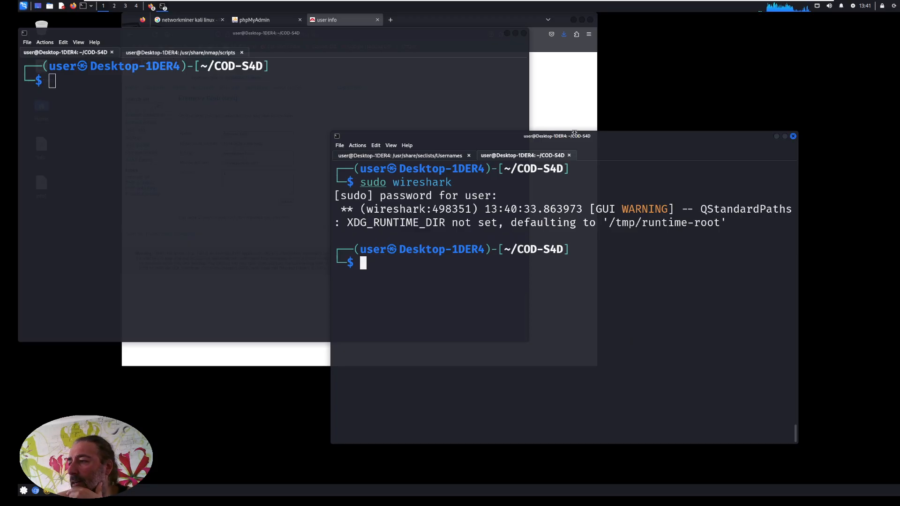
click(561, 114)
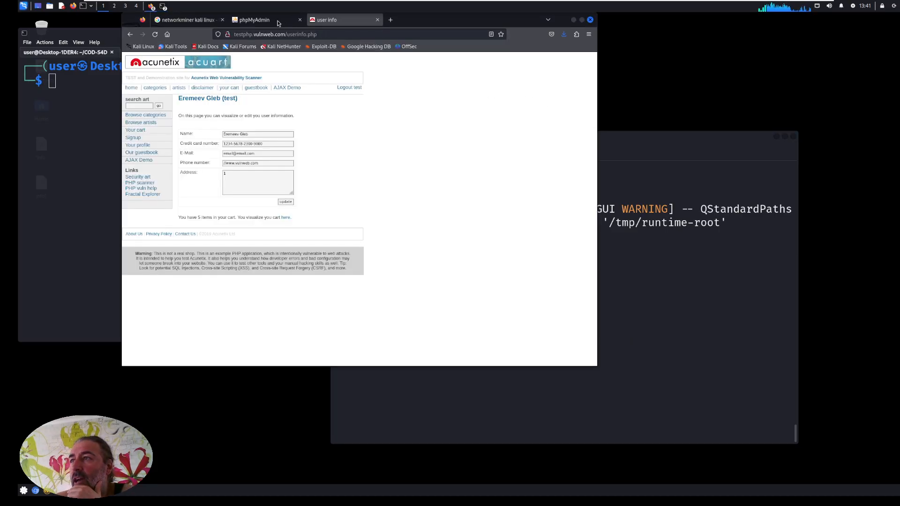
click(203, 21)
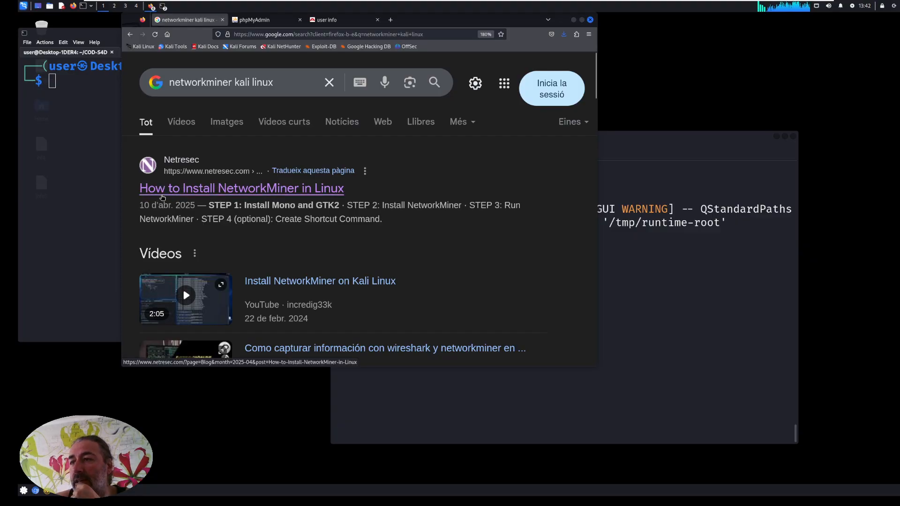
click(239, 190)
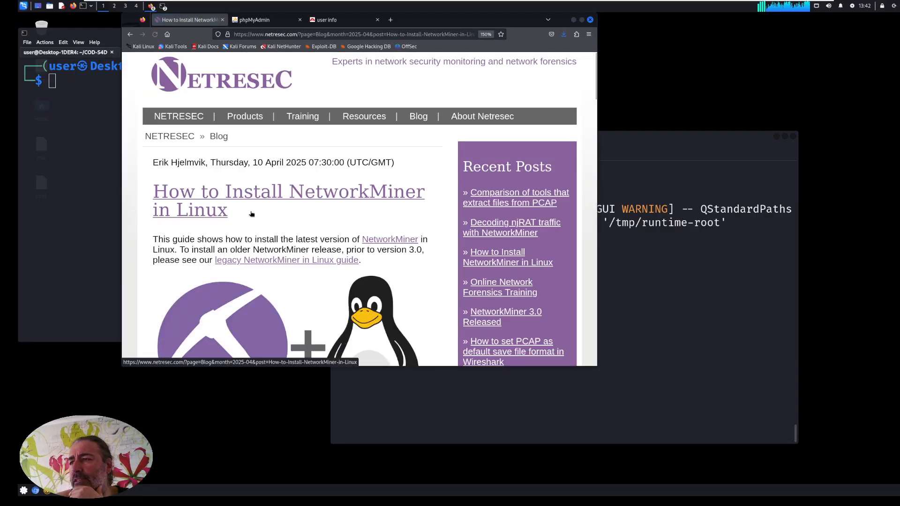
Read through the NetworkMiner installation guide to its end and highlight the Static Download Link section.
scroll(252, 215, down, 15)
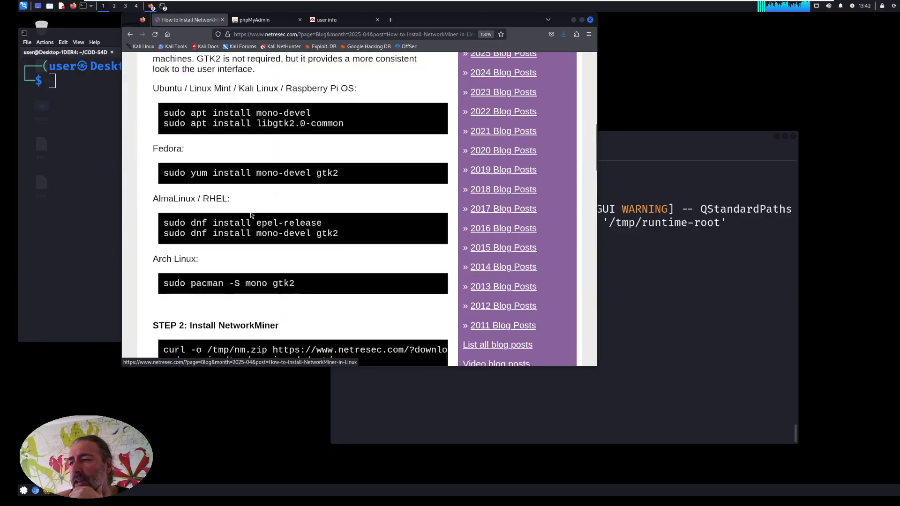
scroll(251, 215, down, 5)
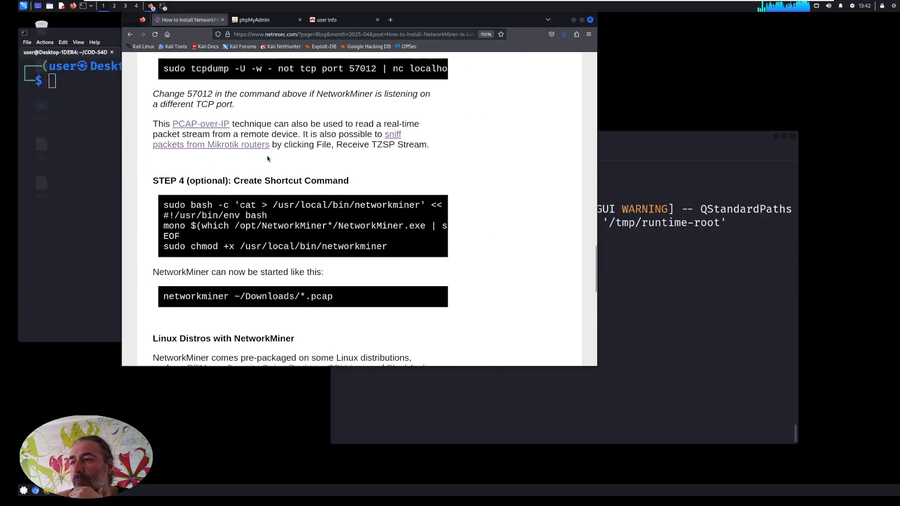
scroll(268, 159, up, 5)
scroll(268, 159, up, 2)
scroll(267, 159, down, 2)
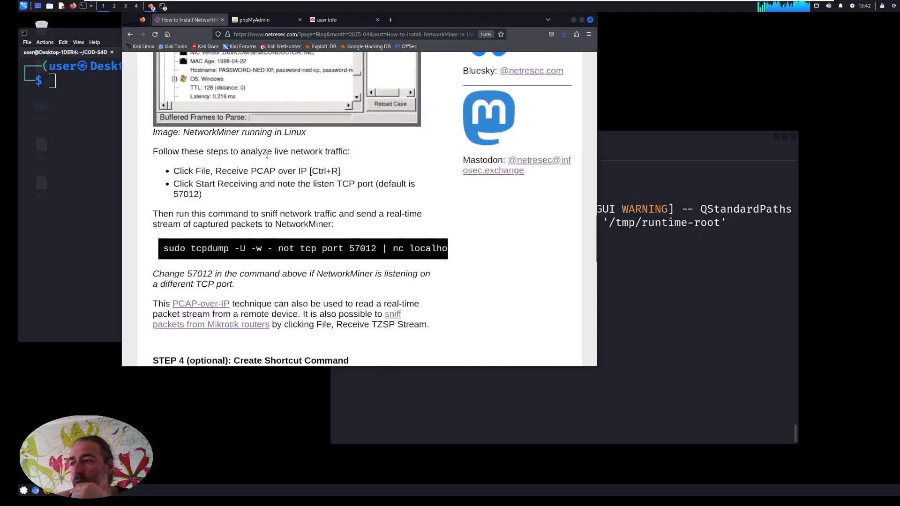
scroll(267, 155, up, 4)
scroll(267, 157, up, 2)
scroll(267, 159, down, 8)
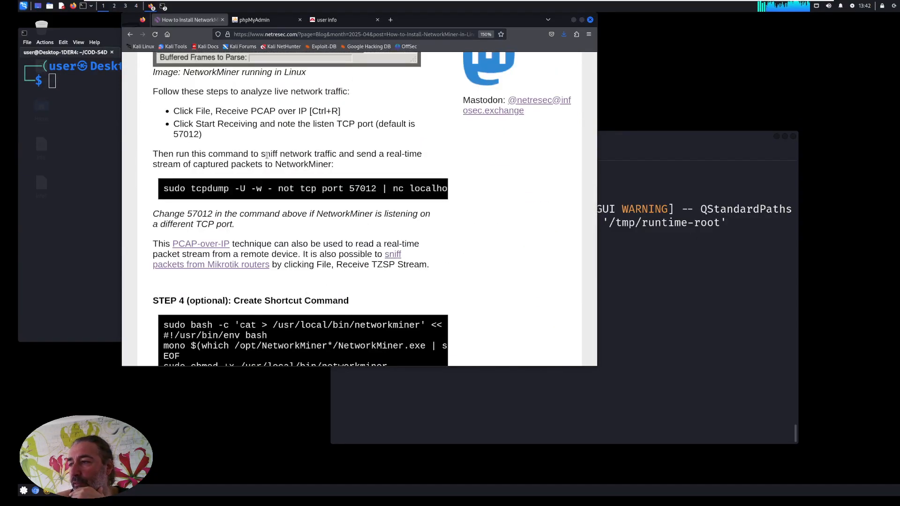
scroll(266, 155, down, 10)
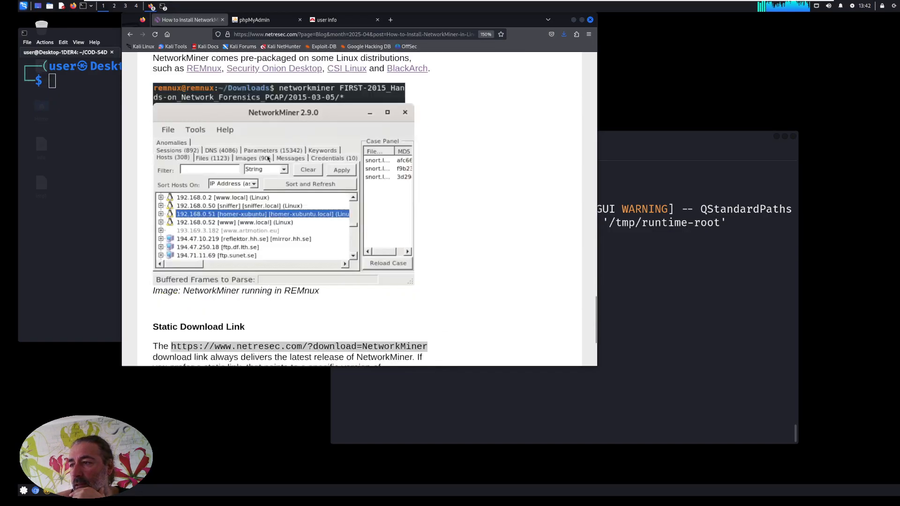
scroll(268, 158, up, 3)
scroll(269, 158, up, 2)
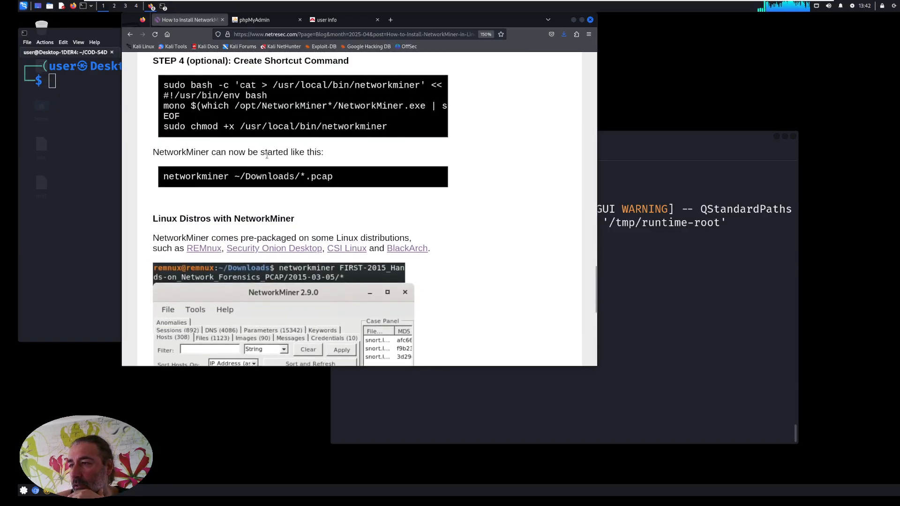
scroll(267, 155, down, 7)
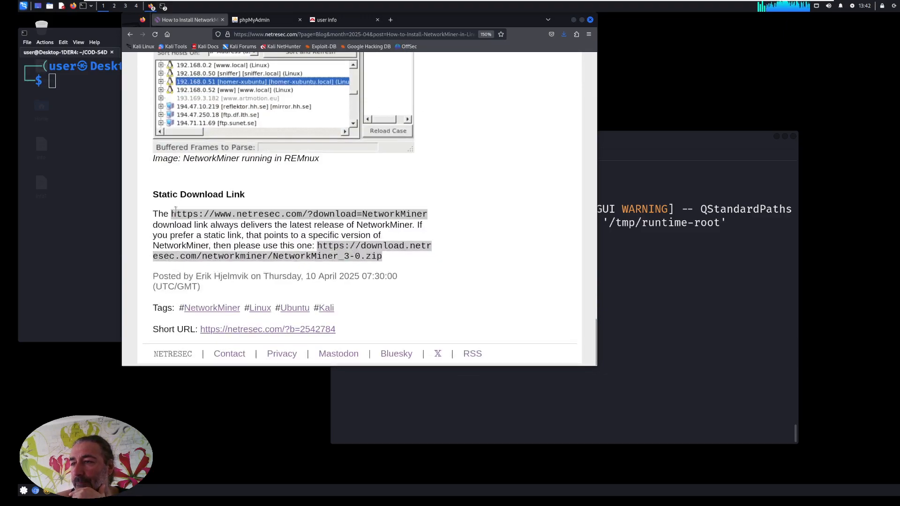
drag(153, 194, 382, 254)
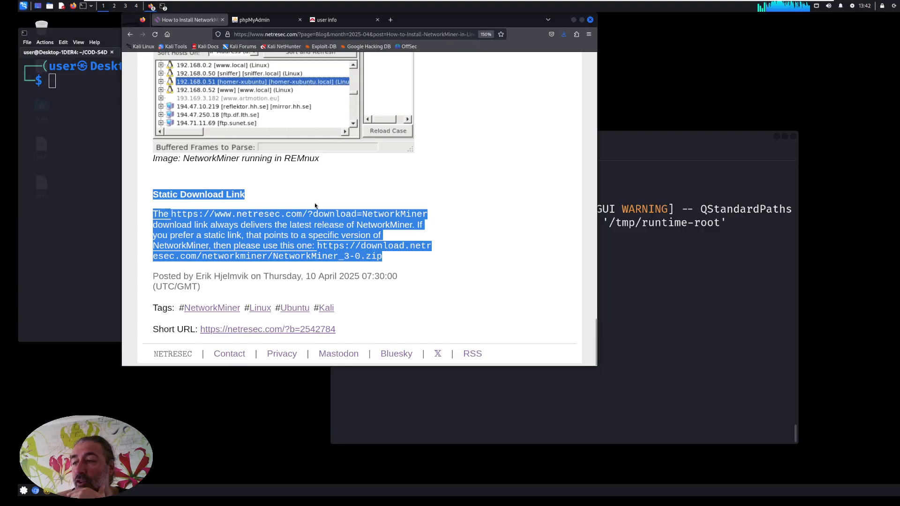
scroll(294, 201, up, 20)
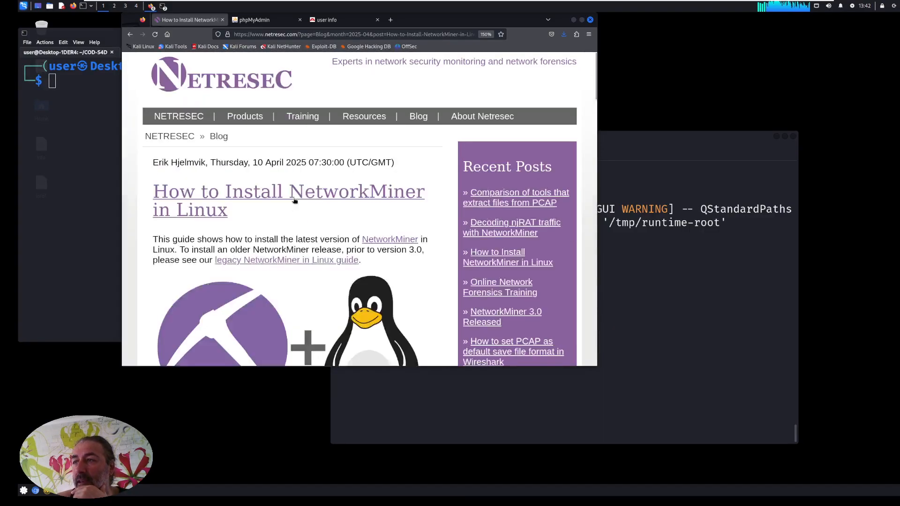
Examine the guide's Kali commands for installing Mono and GTK2, installing NetworkMiner and running it, highlighting each command block.
scroll(294, 201, down, 7)
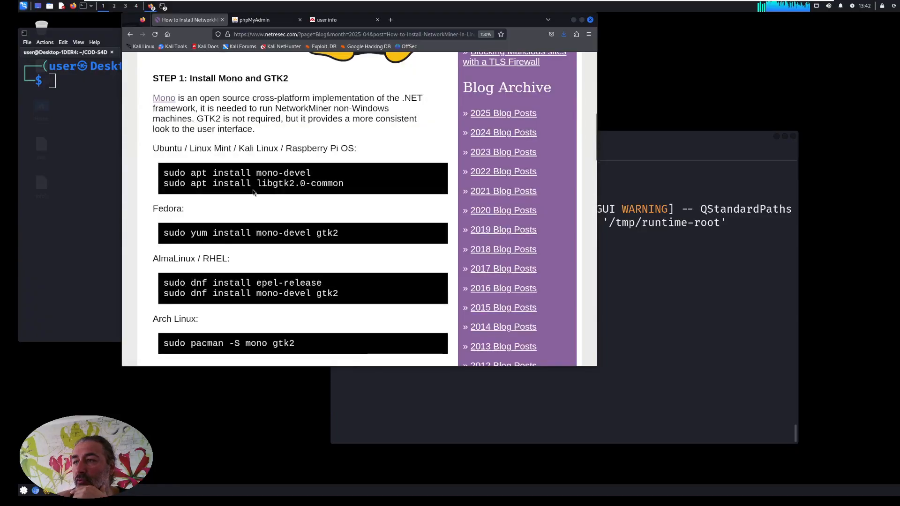
drag(357, 185, 155, 164)
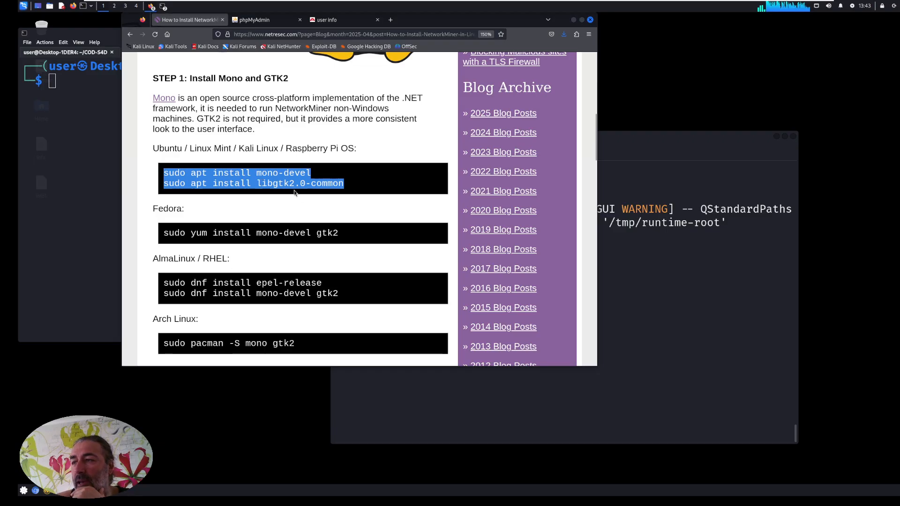
scroll(294, 180, down, 6)
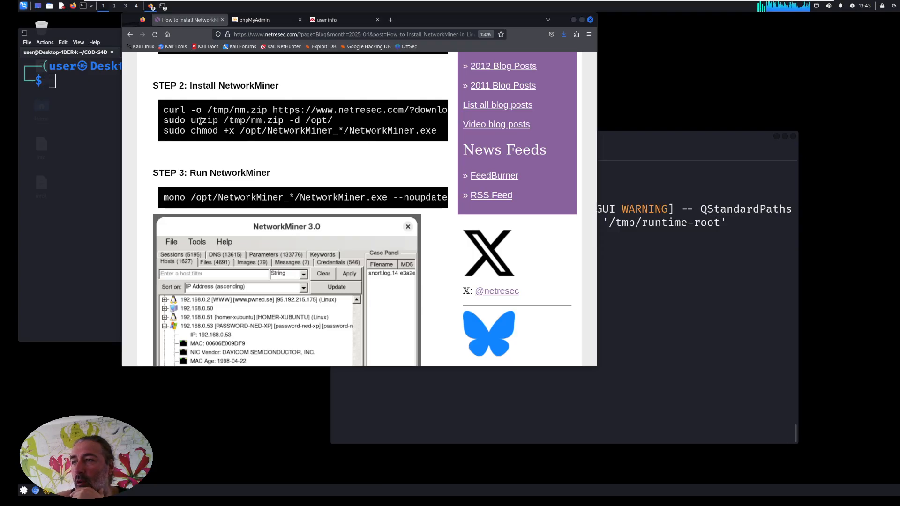
drag(165, 108, 437, 132)
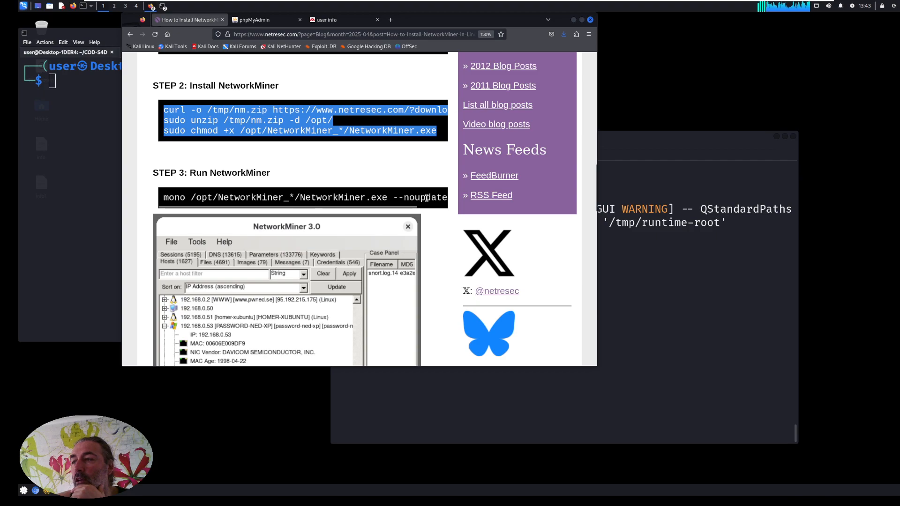
drag(426, 197, 162, 197)
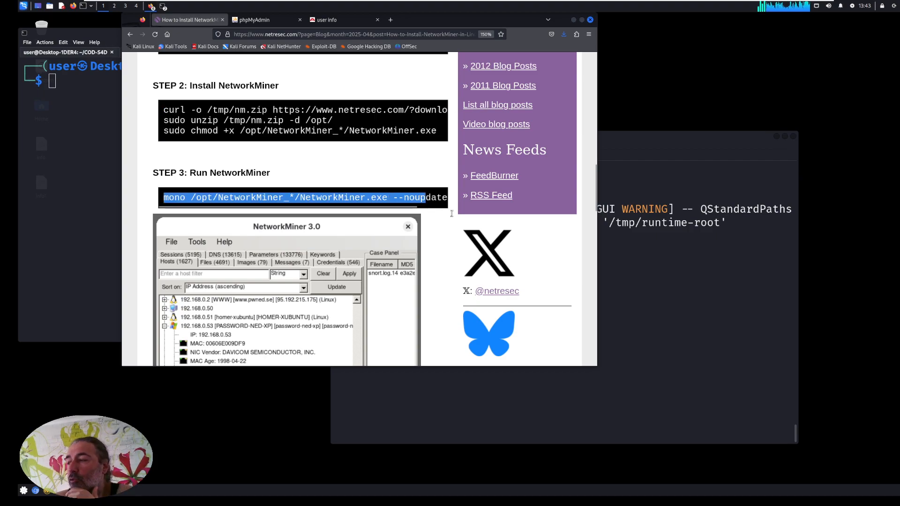
Launch NetworkMiner from the second terminal with sudo mono /opt/NetworkMiner_2-9/NetworkMiner.exe, minimize the browser and move the NetworkMiner window slightly up.
click(634, 267)
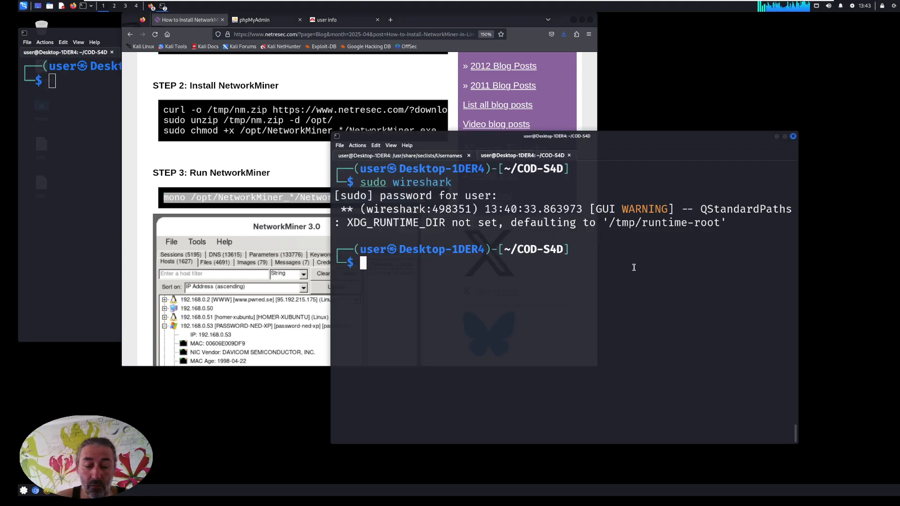
text(sudo m)
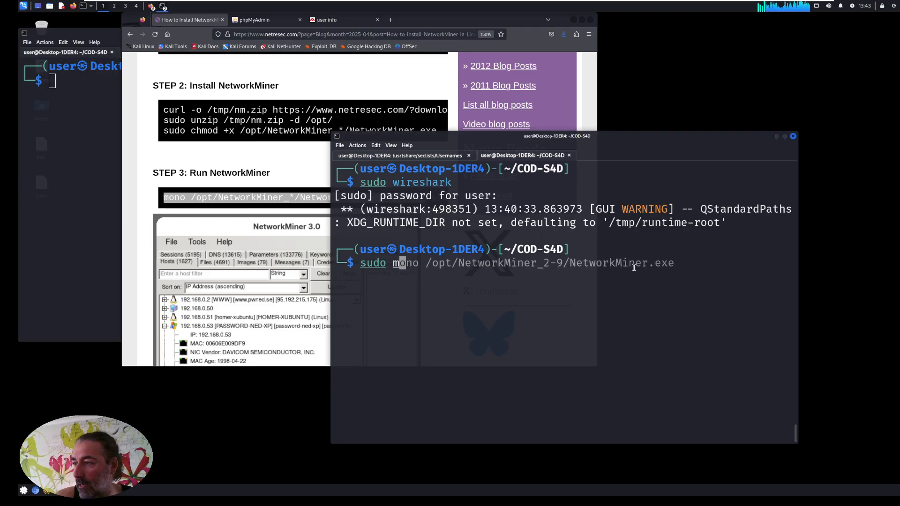
key(Right)
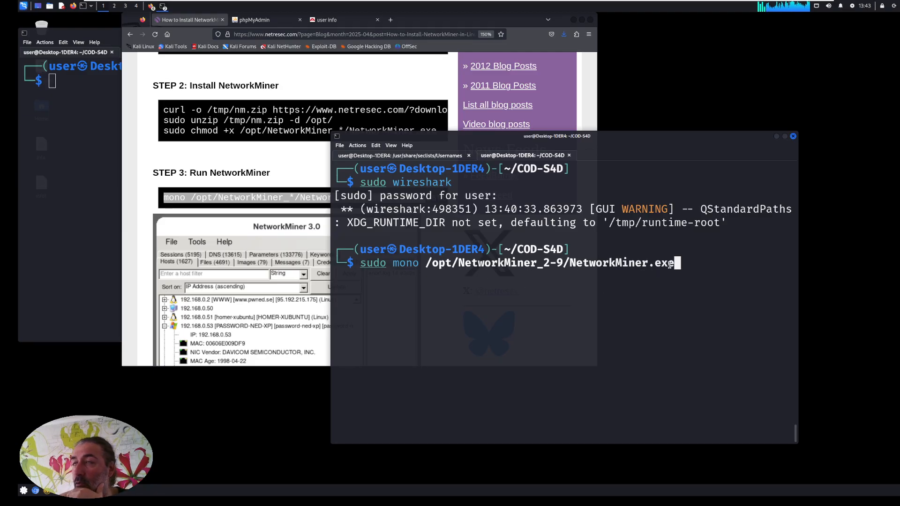
key(Return)
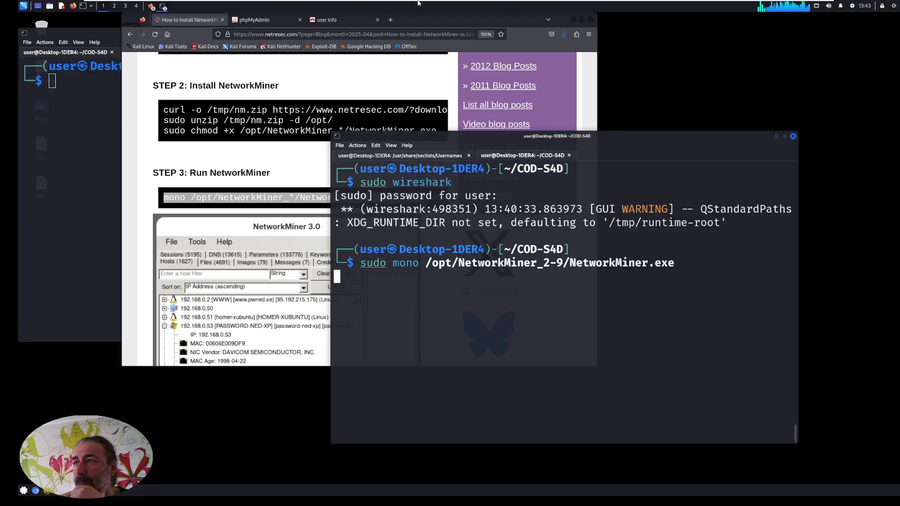
click(572, 20)
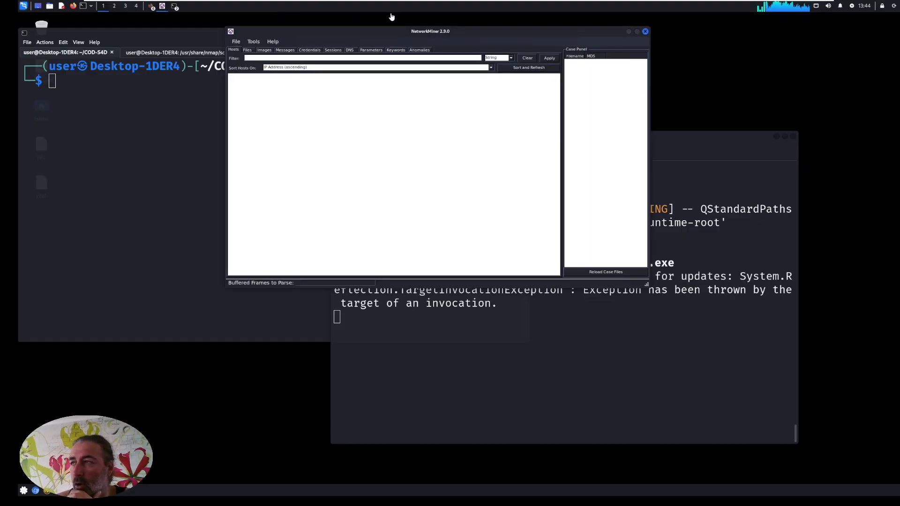
drag(395, 34, 397, 25)
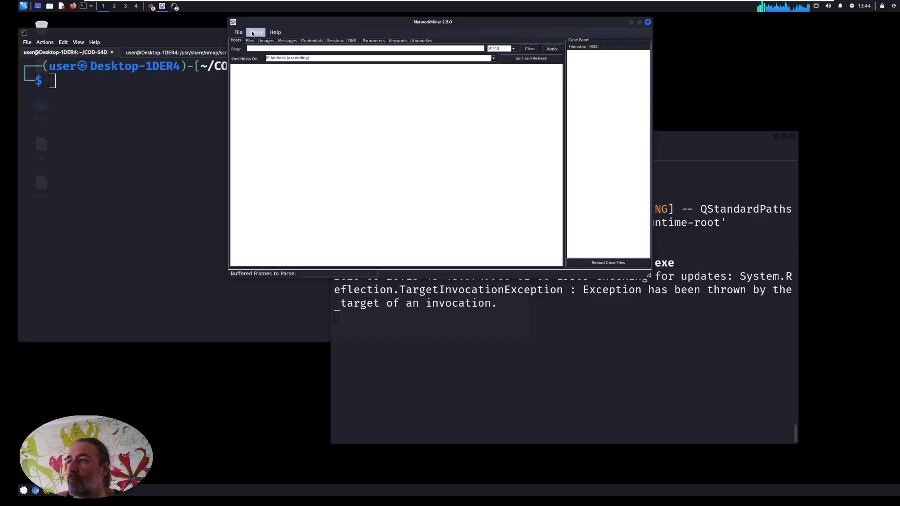
Open the capture file cap.pcap from the COD-S4D folder.
click(239, 32)
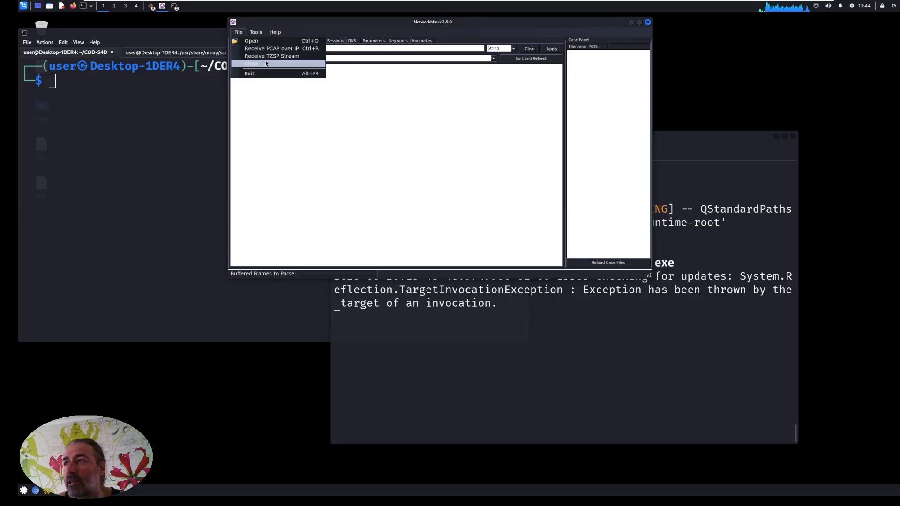
click(241, 33)
click(243, 33)
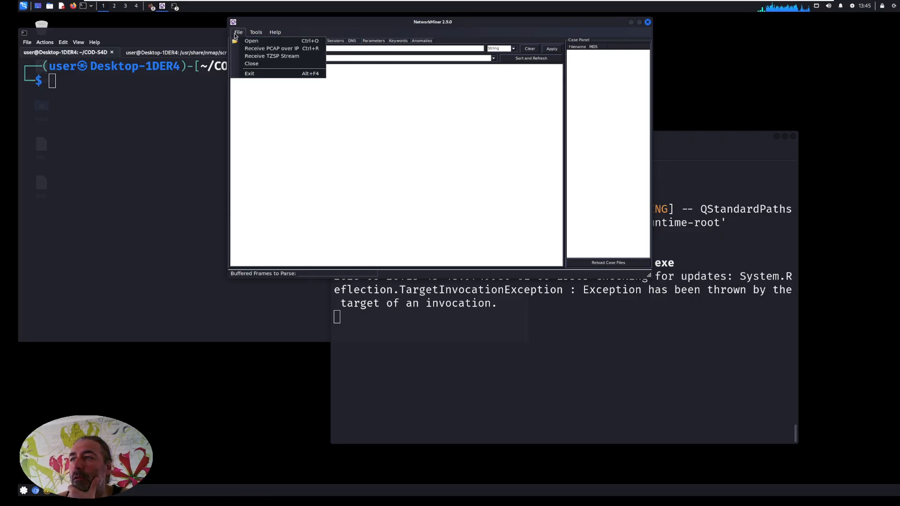
click(253, 44)
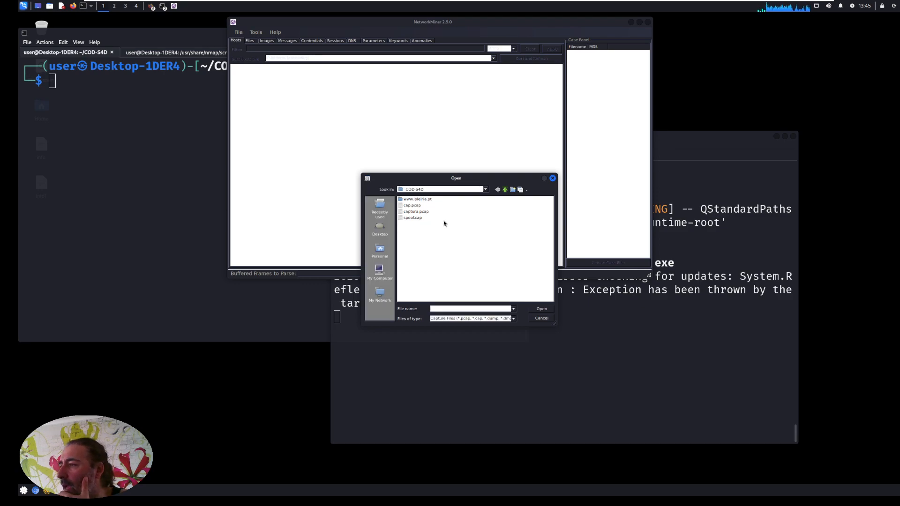
click(410, 206)
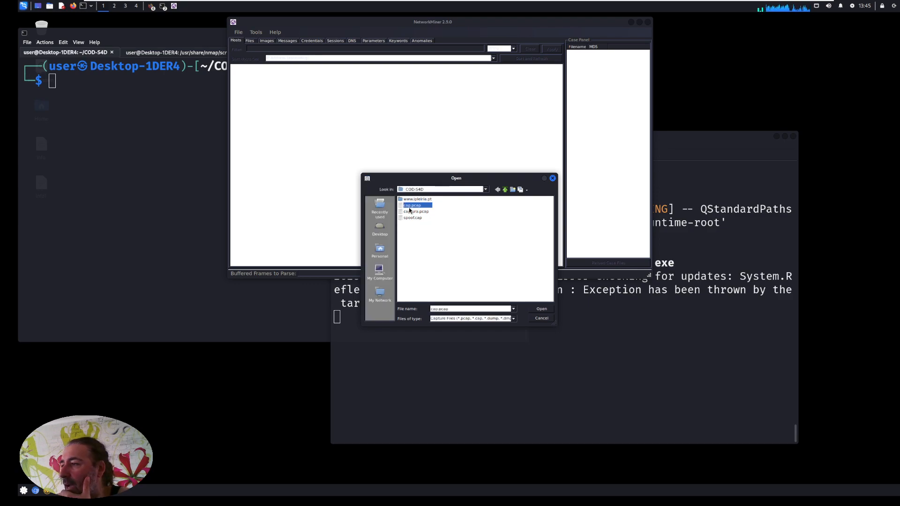
click(540, 309)
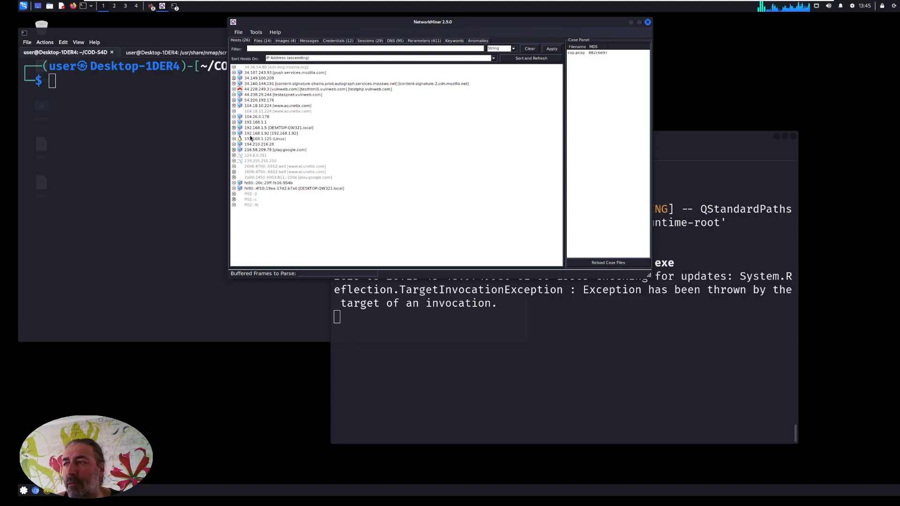
Expand the push.services.mozilla.com host and examine its open TCP port entry and its sent and received packet lines.
click(234, 73)
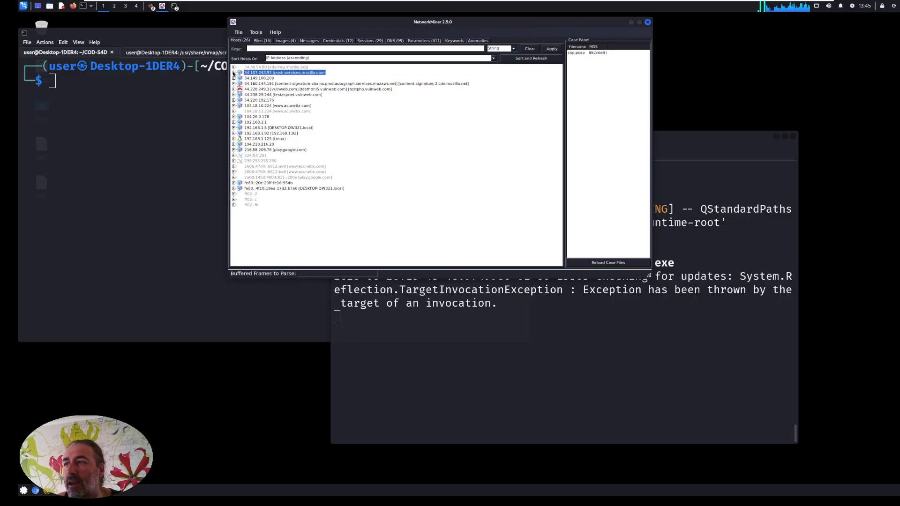
click(234, 73)
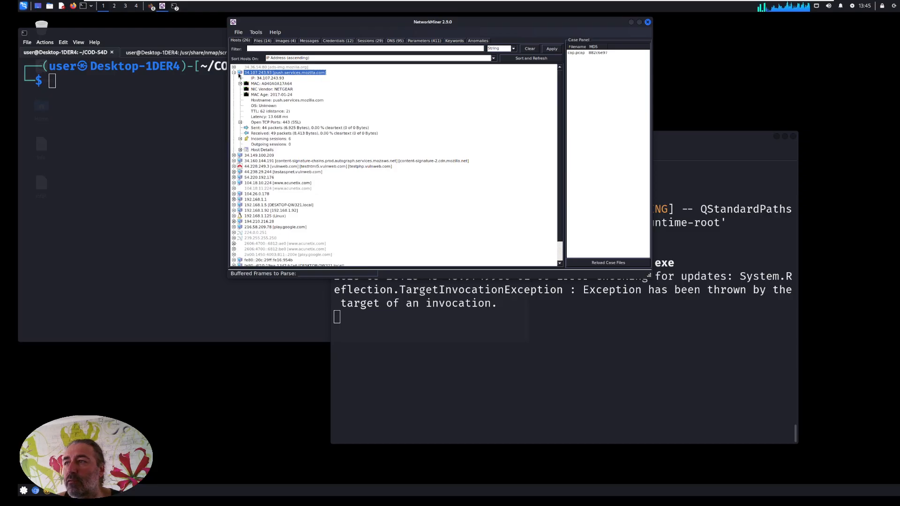
click(240, 123)
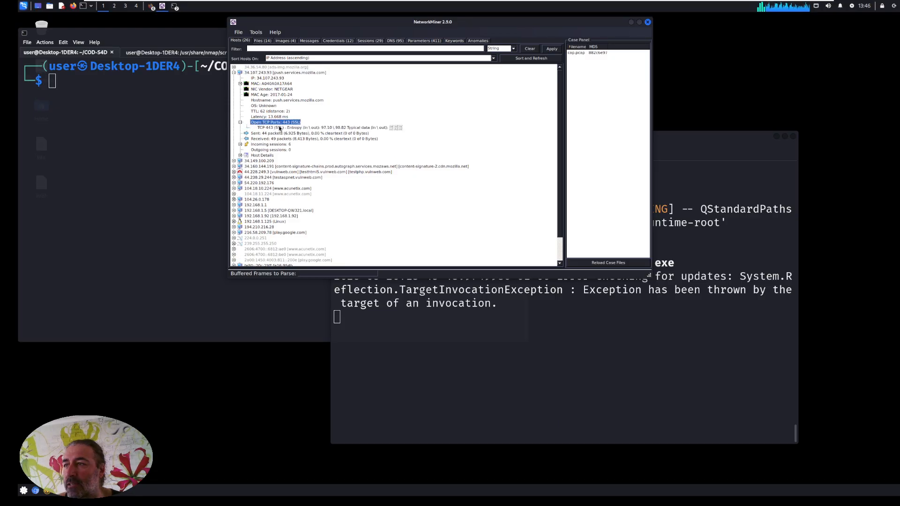
click(297, 129)
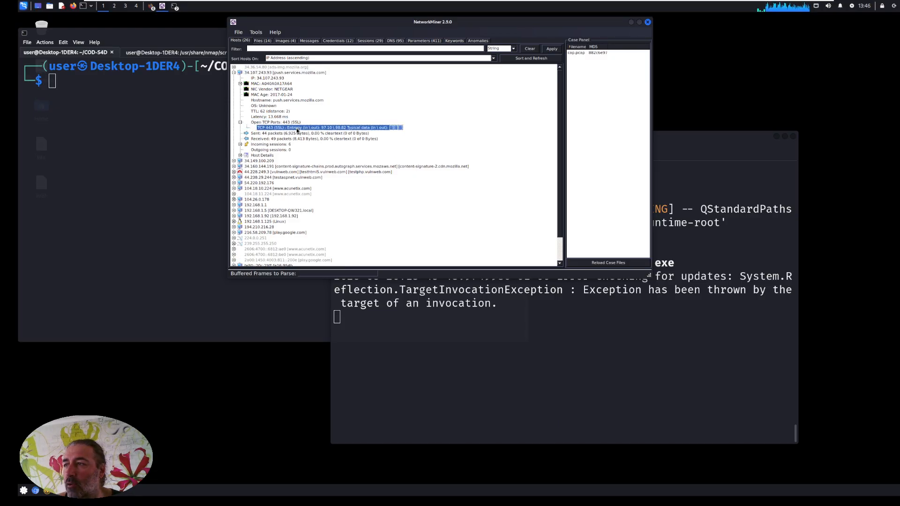
click(242, 123)
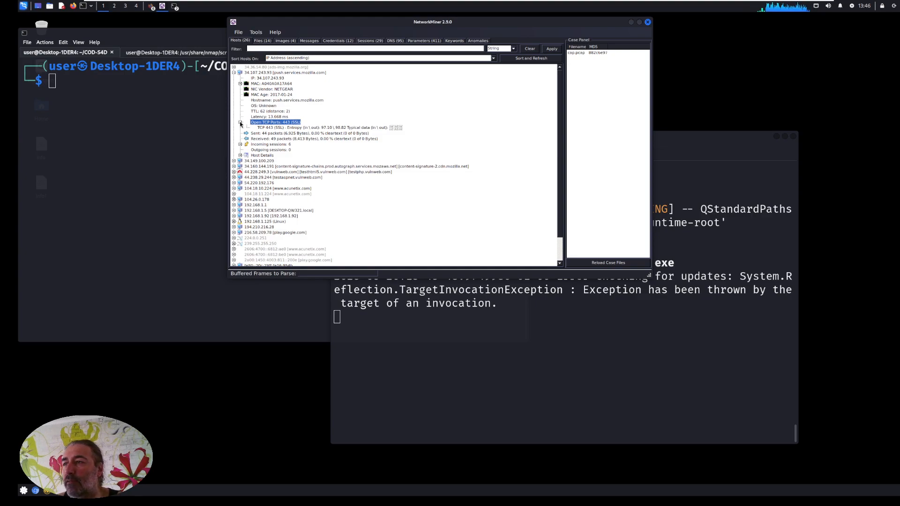
click(240, 123)
click(268, 134)
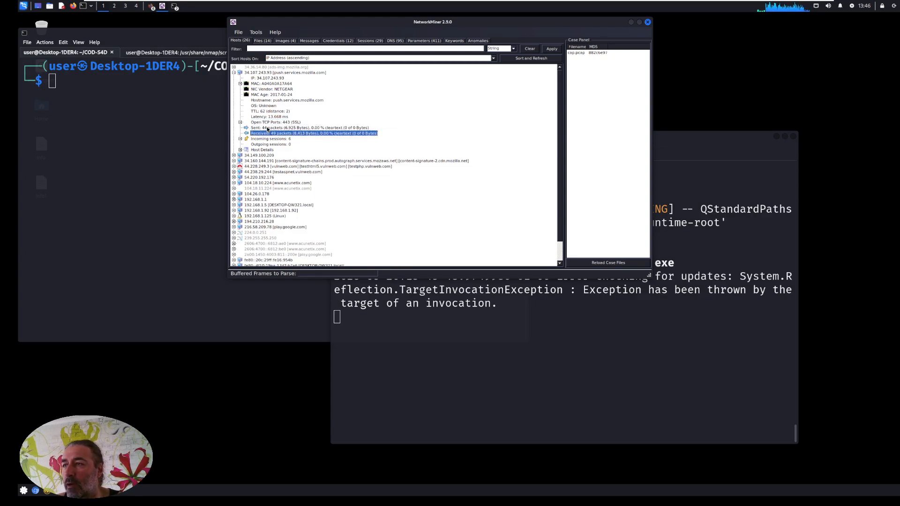
Examine the individual incoming TCP 443 sessions of the push.services.mozilla.com host, then collapse its incoming sessions.
click(240, 139)
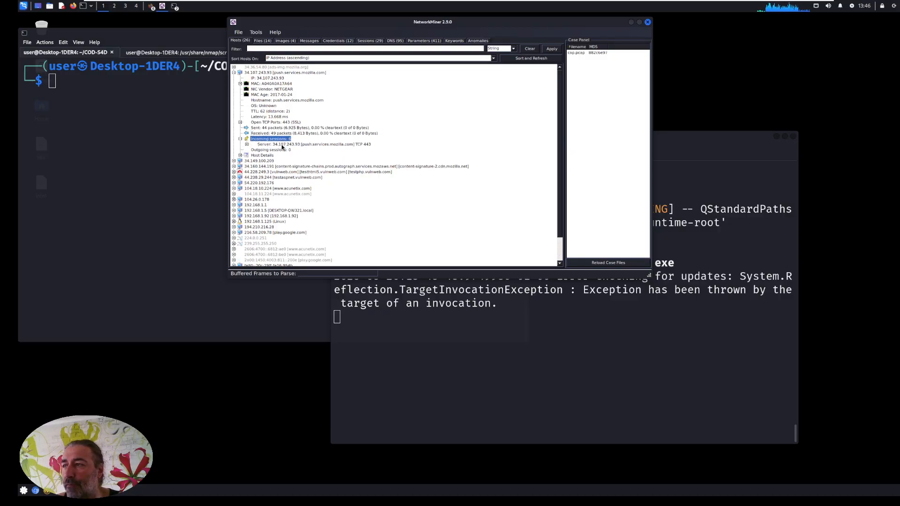
click(246, 144)
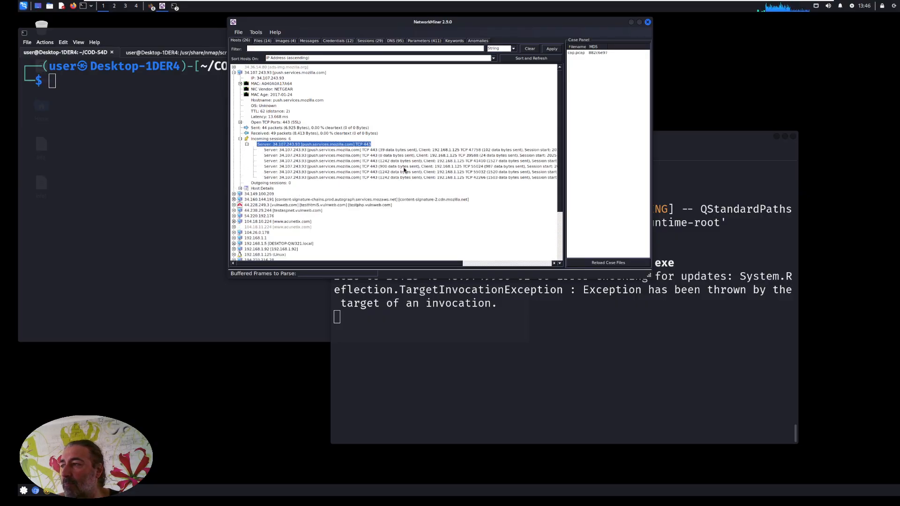
click(450, 155)
click(446, 161)
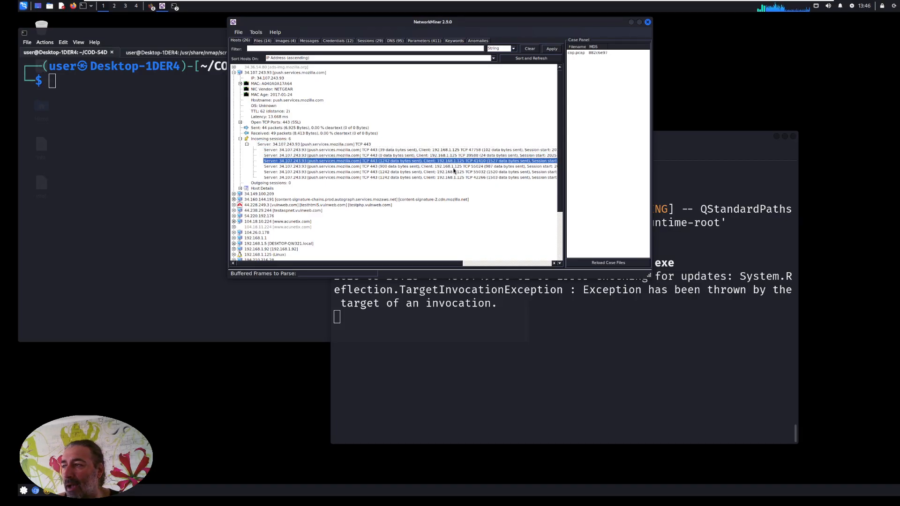
click(451, 172)
click(451, 178)
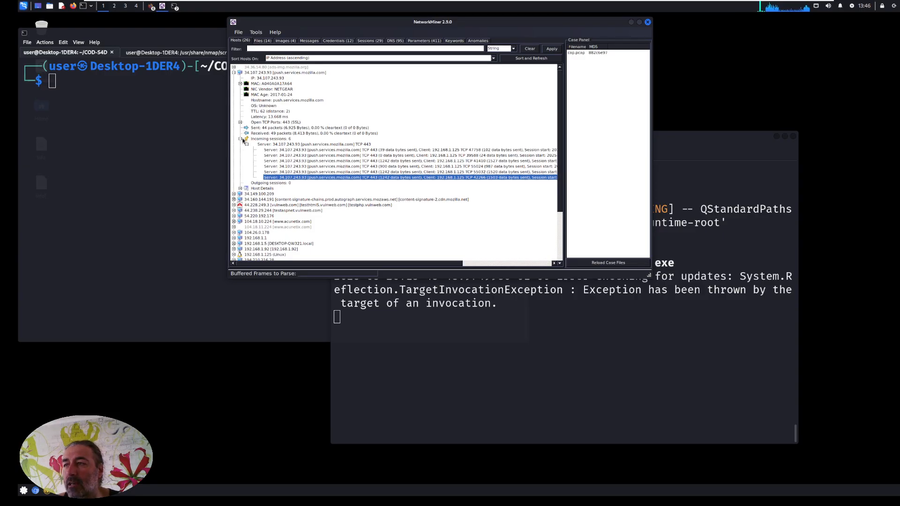
click(244, 139)
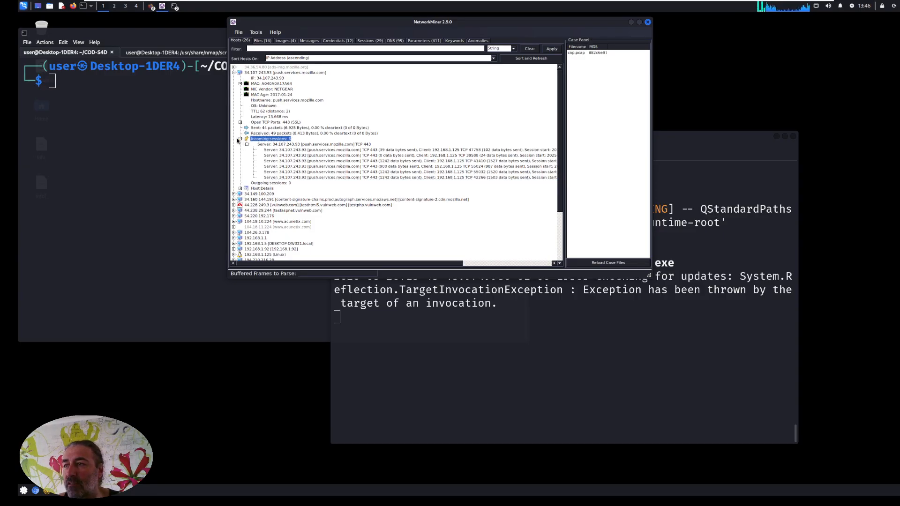
click(240, 140)
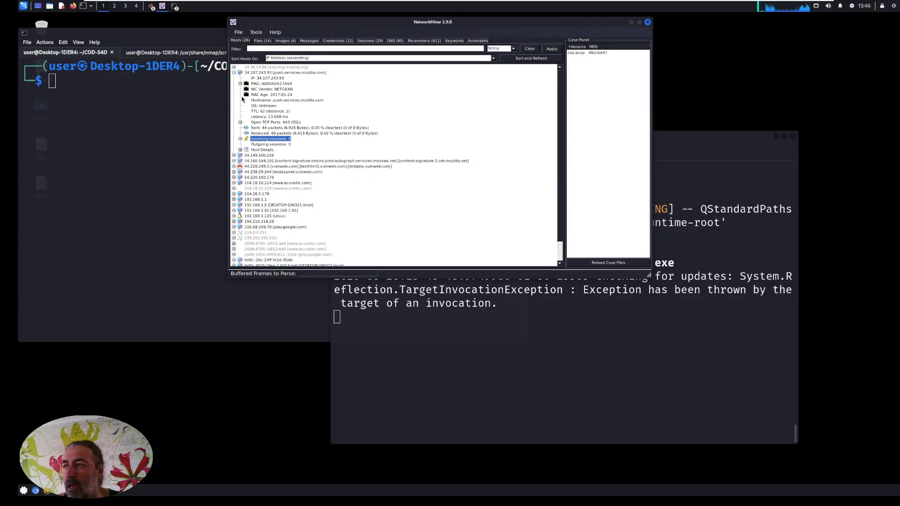
View the host details of push.services.mozilla.com and collapse that host.
click(240, 149)
click(246, 150)
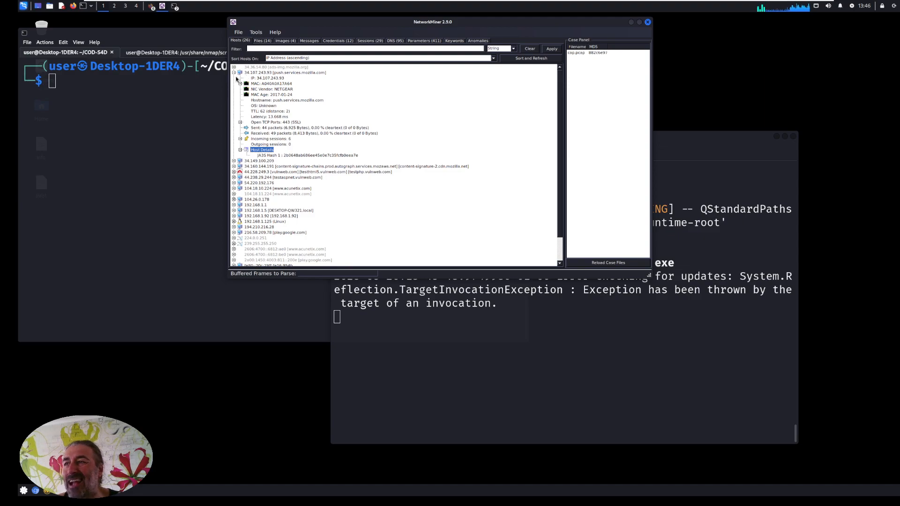
click(234, 73)
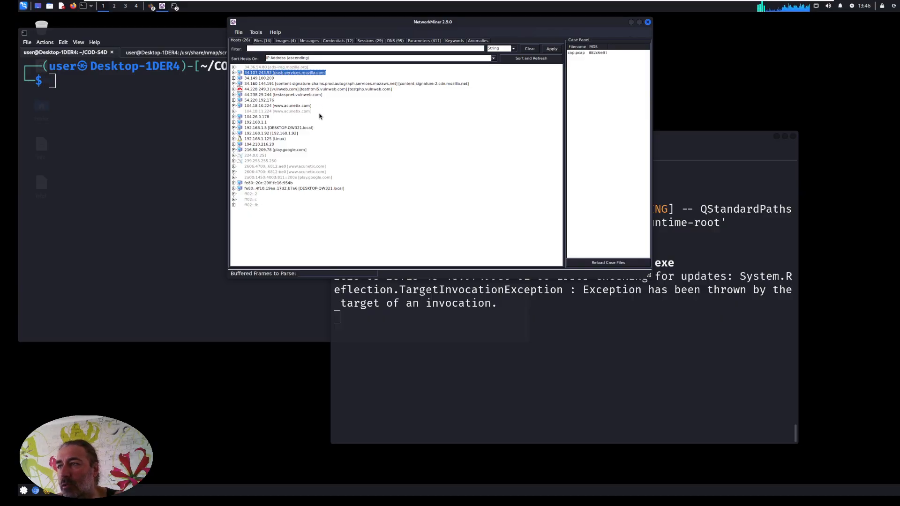
Expand the testphp.vulnweb.com host, examine its host details and open TCP ports, and collapse it again.
click(234, 90)
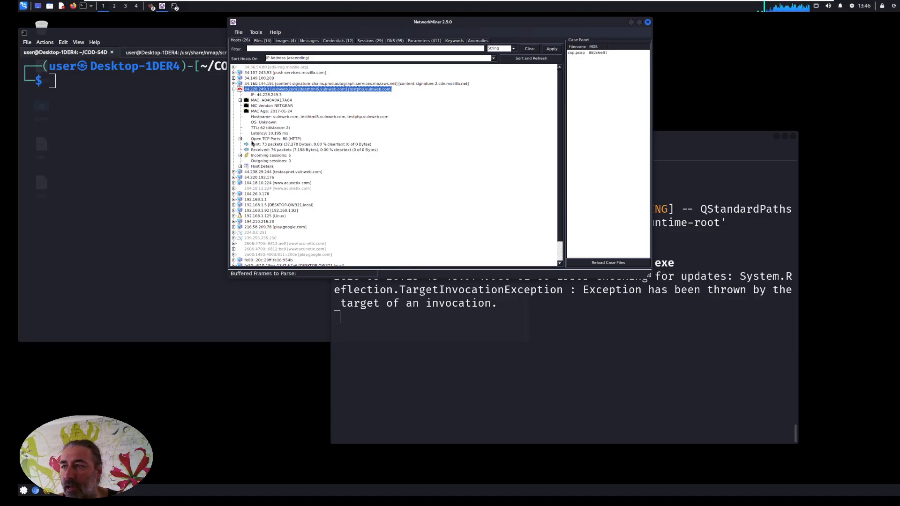
click(241, 167)
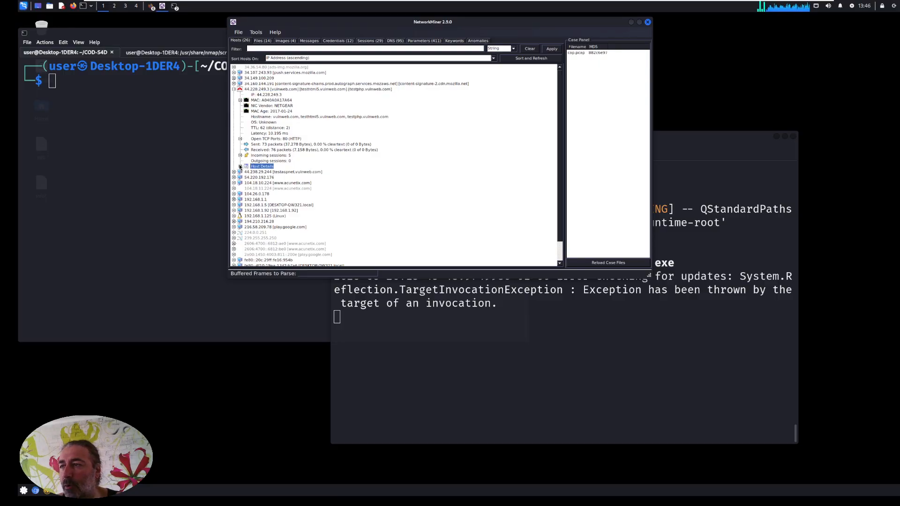
click(240, 167)
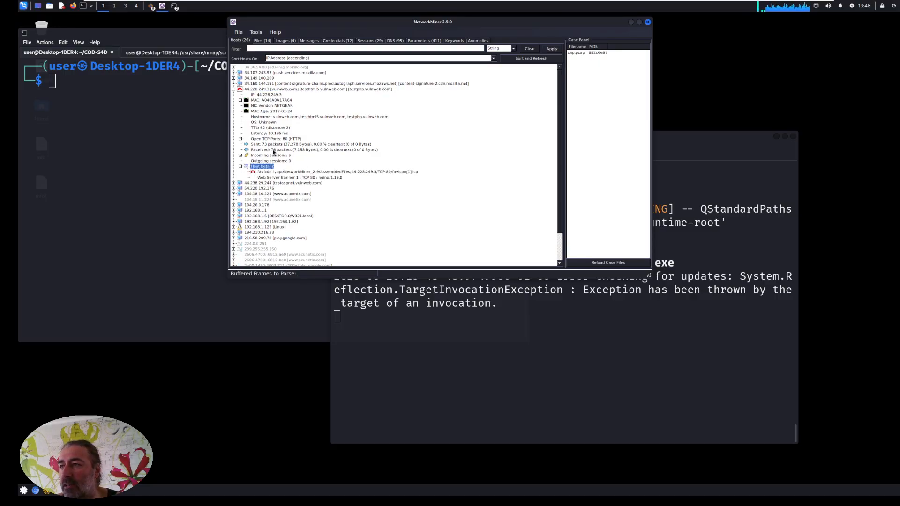
click(240, 139)
click(243, 139)
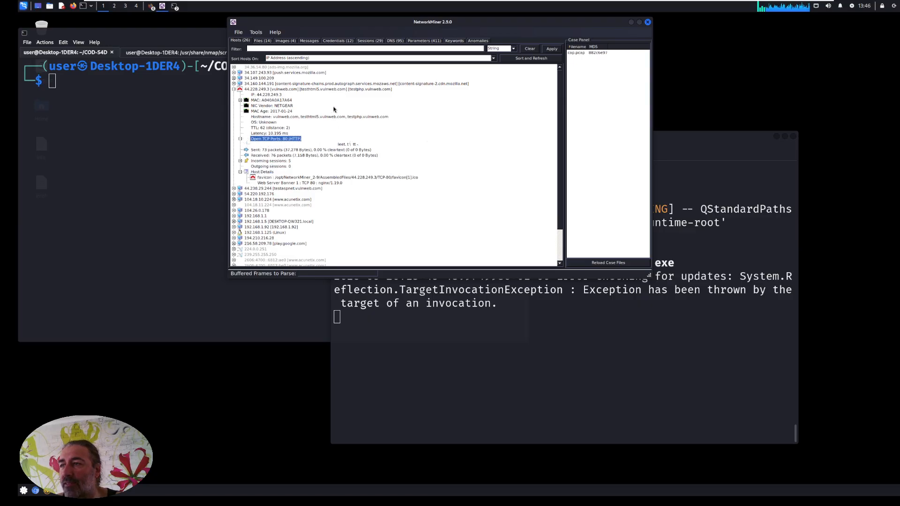
click(240, 139)
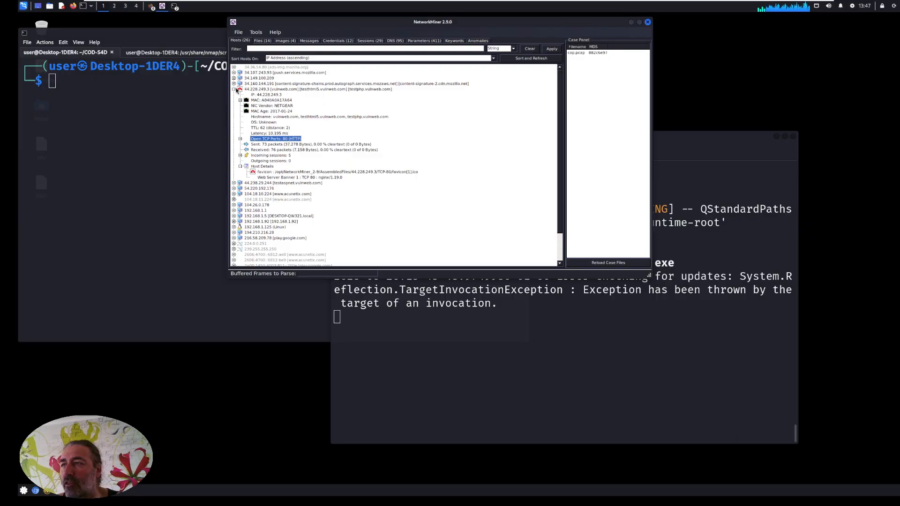
click(236, 89)
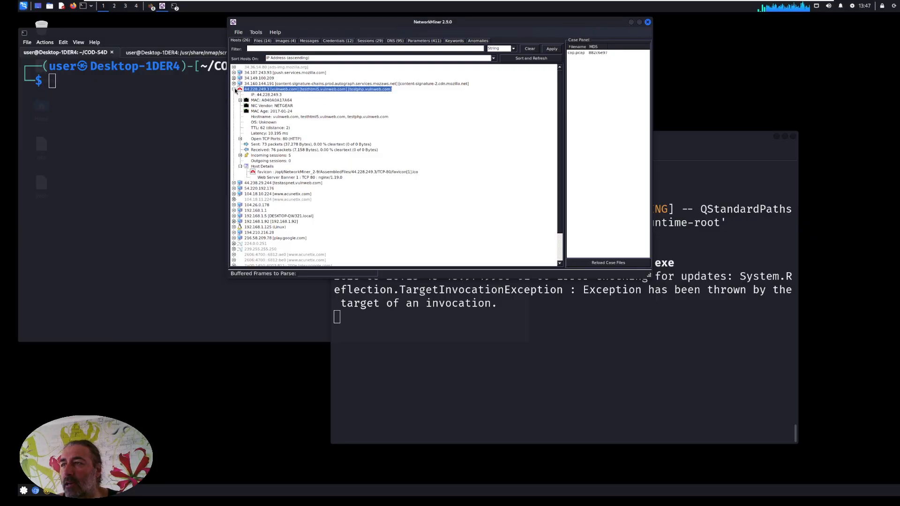
click(234, 89)
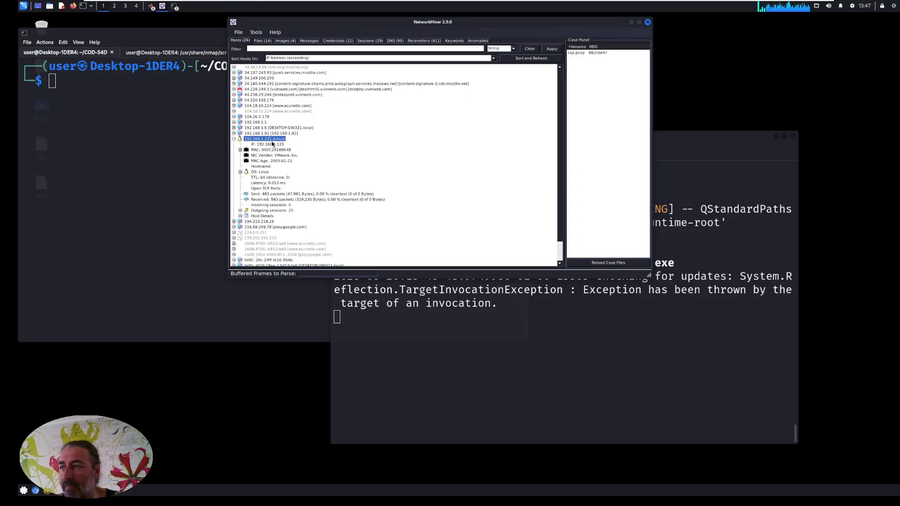
Examine the operating system fingerprint of the Linux host 192.168.1.125 and collapse the host.
click(260, 172)
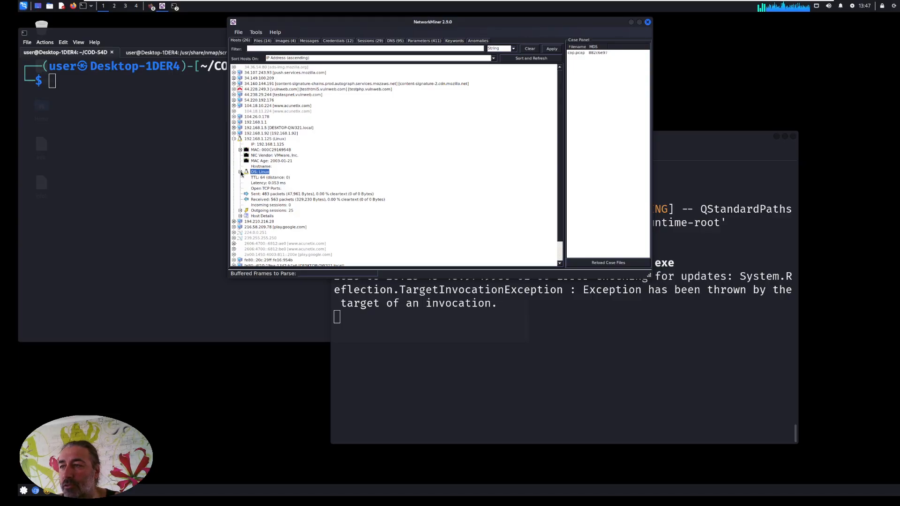
click(240, 172)
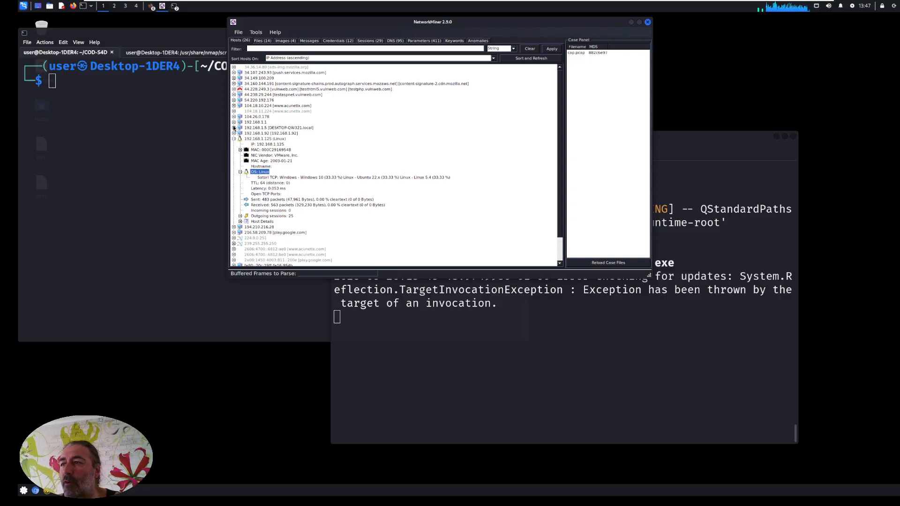
click(233, 127)
click(234, 128)
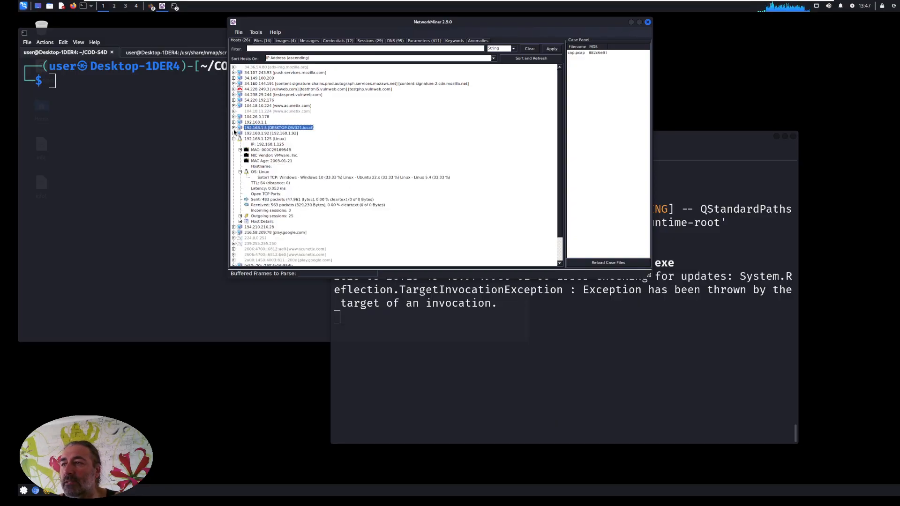
click(233, 139)
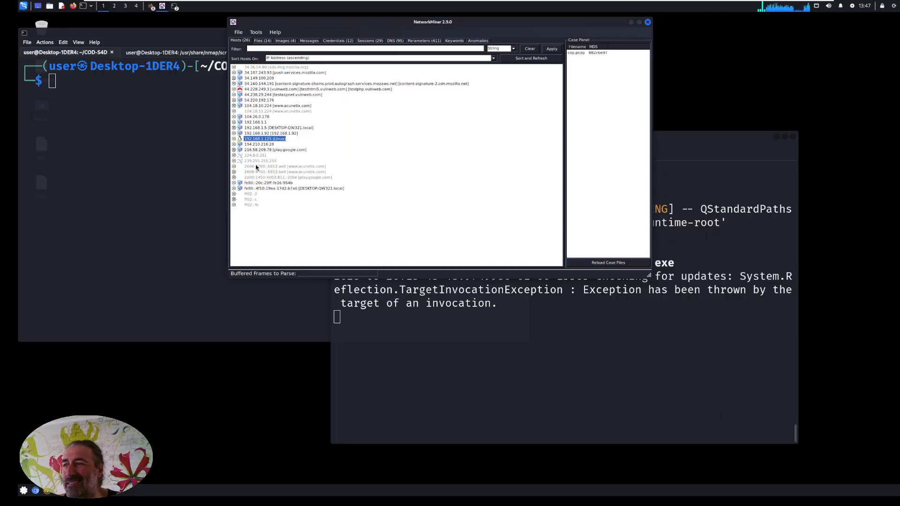
Show the files extracted from the capture and look through the index, phpmyadmin.css.php and s_error entries.
click(261, 41)
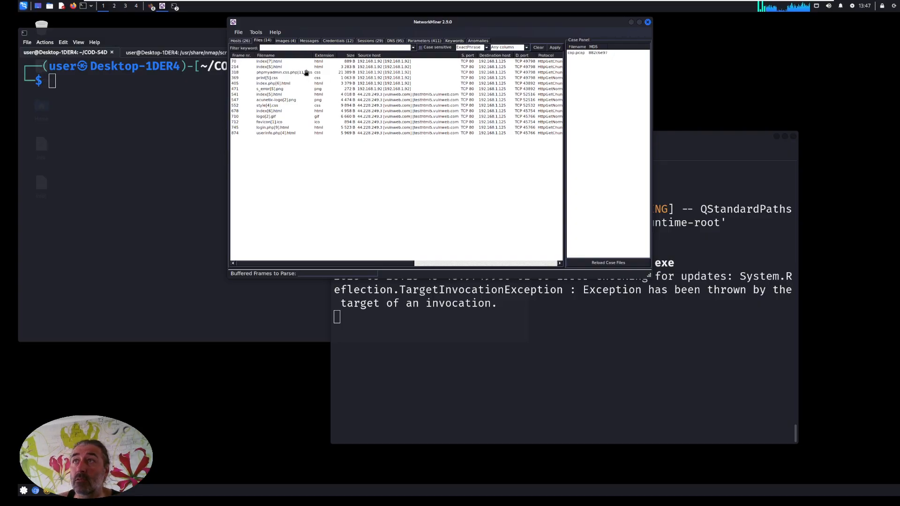
click(277, 62)
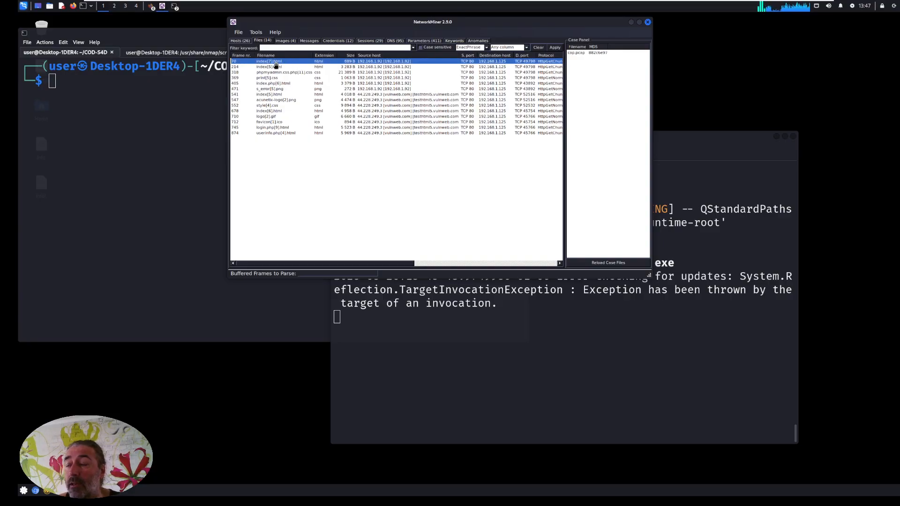
click(268, 67)
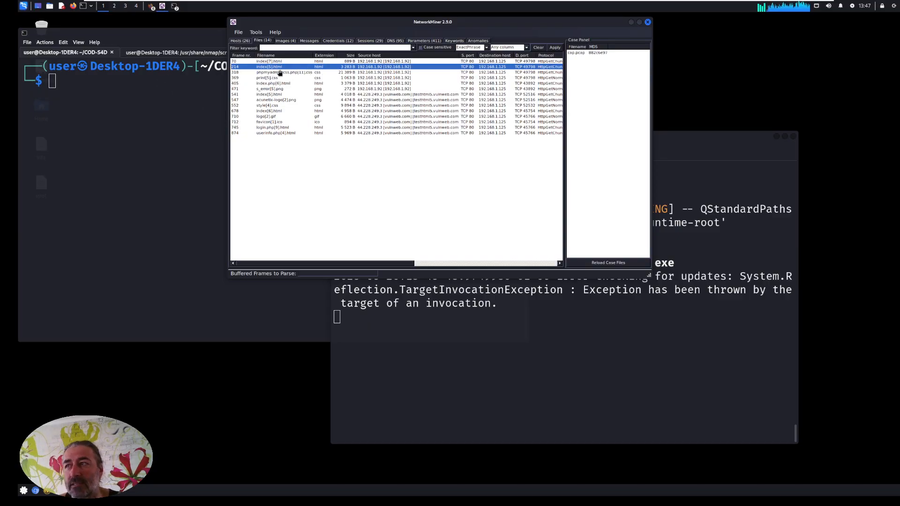
click(280, 73)
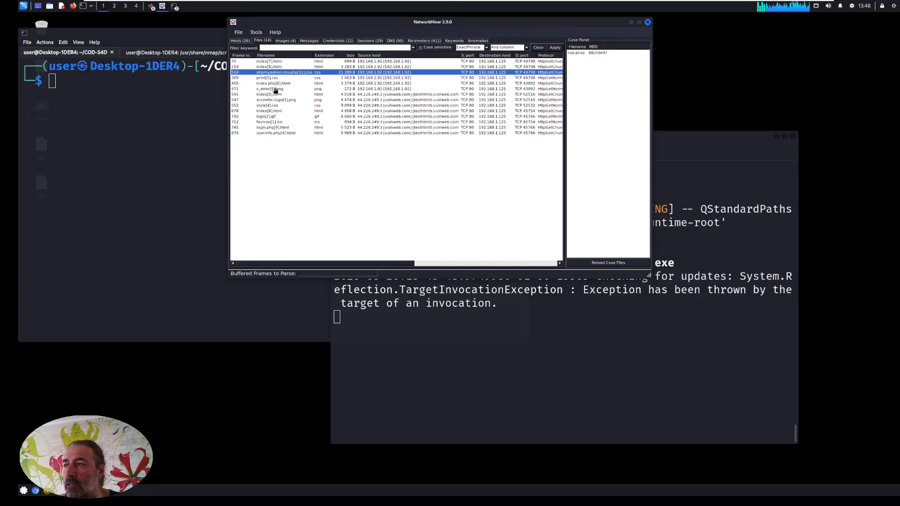
click(325, 89)
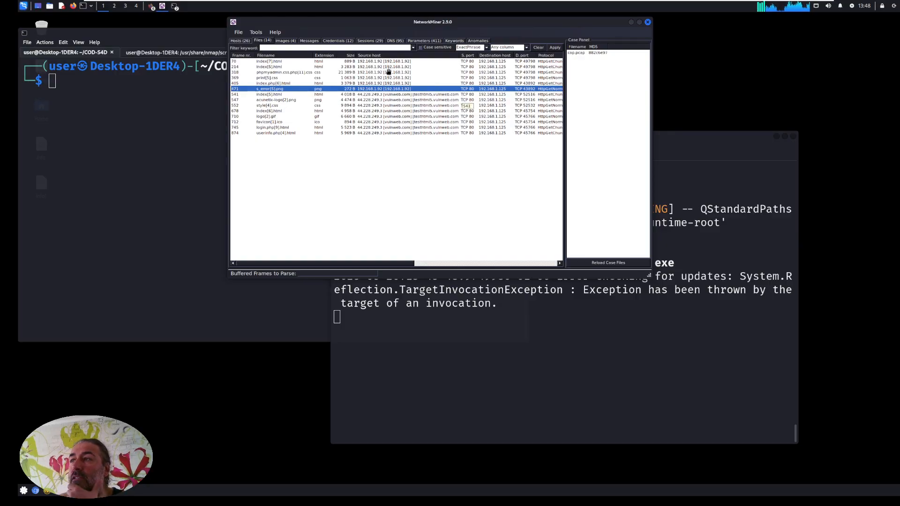
View the images extracted from the capture, return to the extracted files and look at the acunetix-logo entry.
click(289, 41)
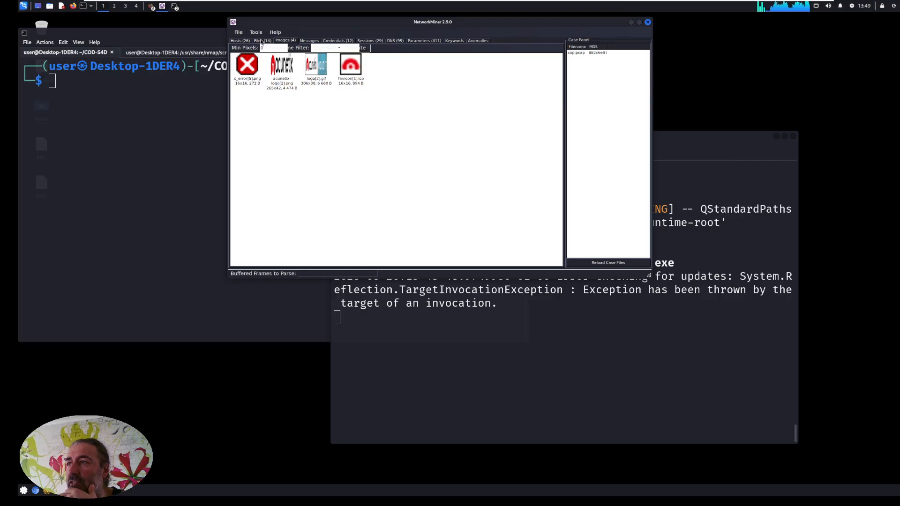
click(262, 41)
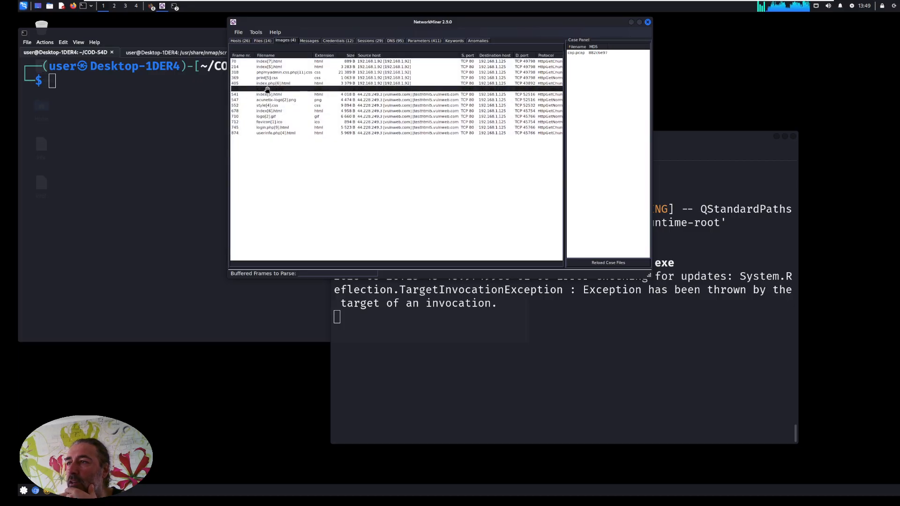
click(287, 102)
click(271, 117)
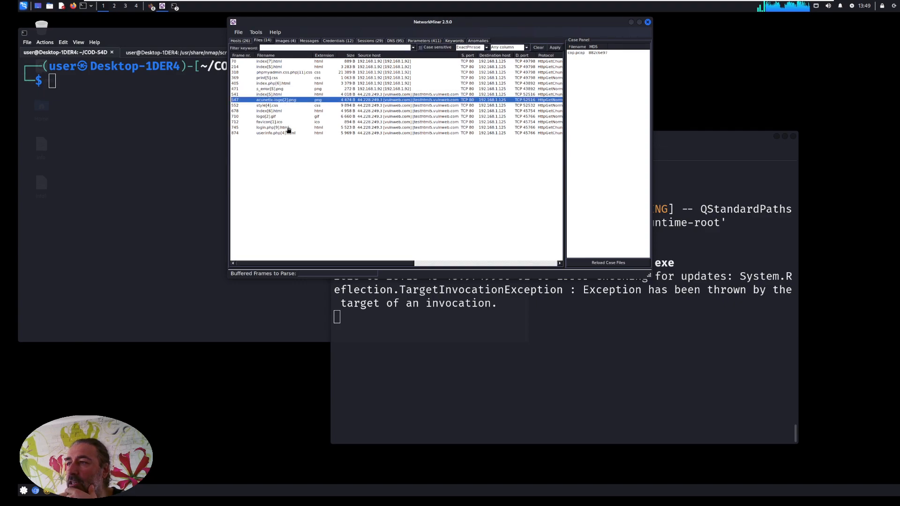
Check the captured messages, and look through the captured credentials, selecting the MIME/MultiPart entry.
click(305, 42)
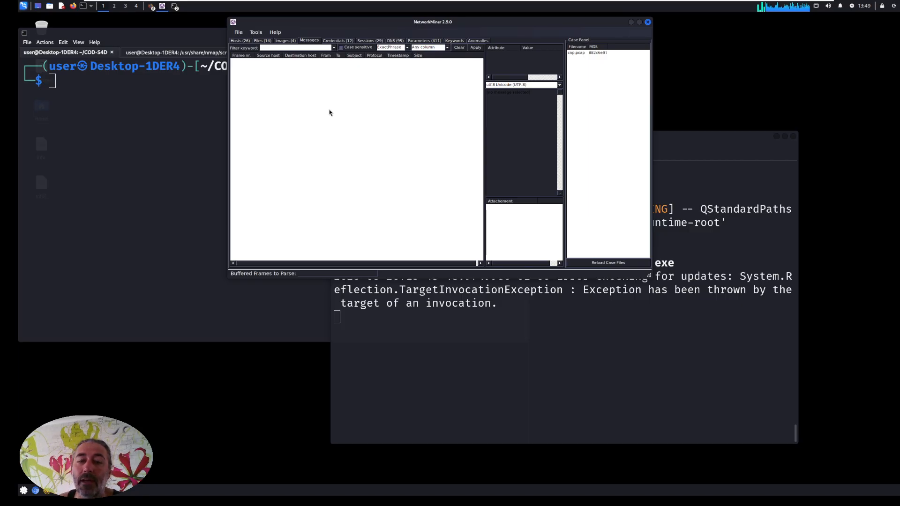
click(333, 40)
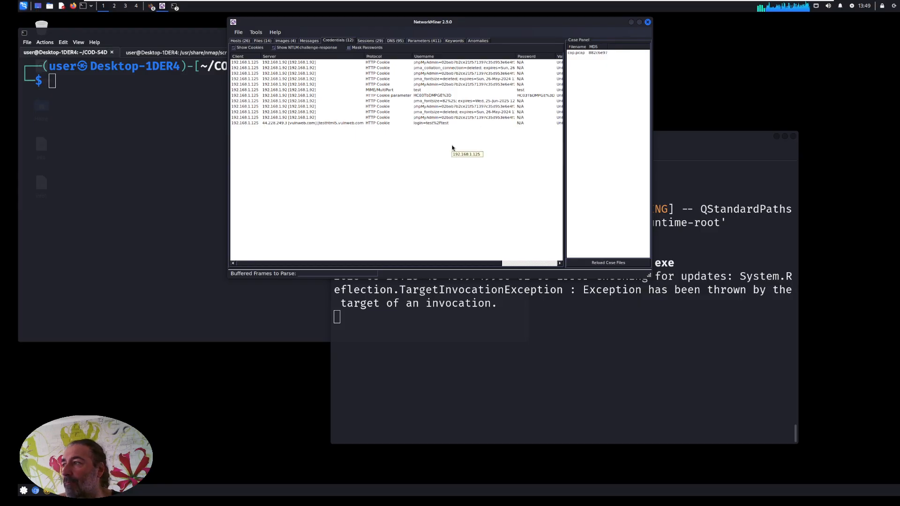
click(378, 91)
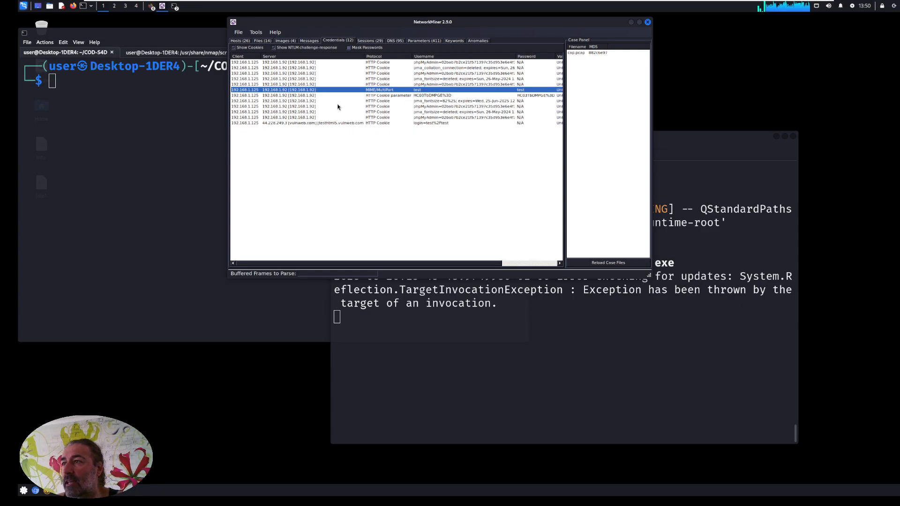
Hide and restore the cookie entries in the credentials list, and mask and unmask the passwords.
click(232, 55)
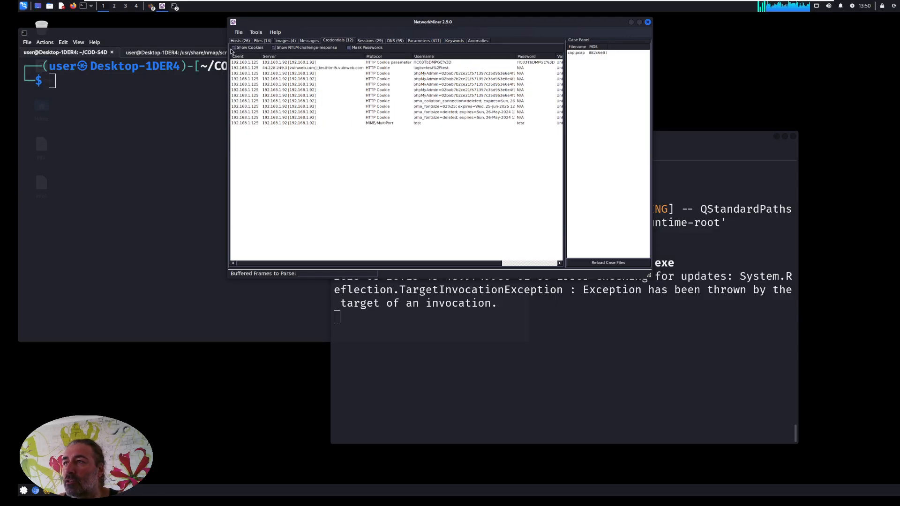
click(234, 49)
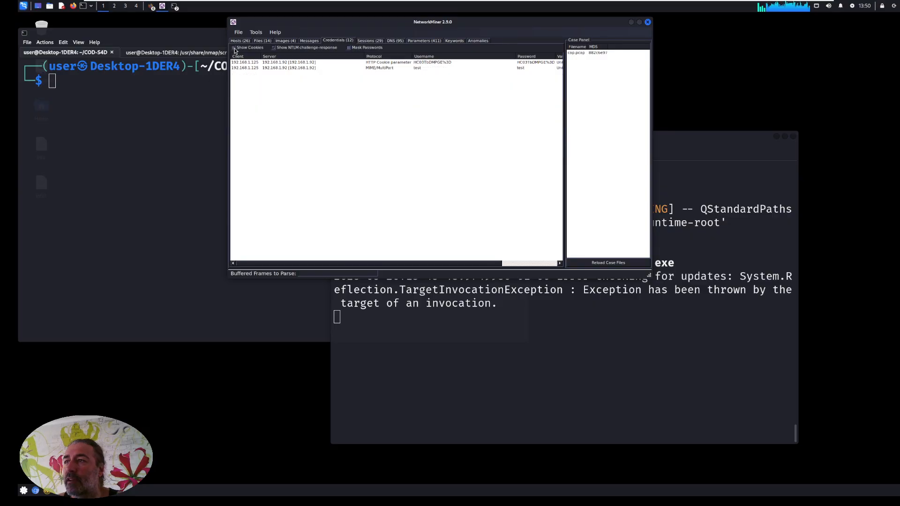
click(235, 49)
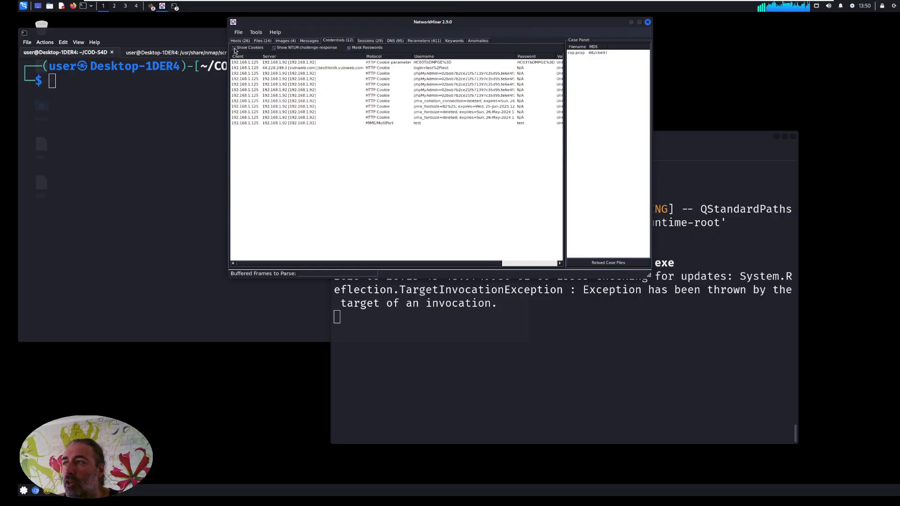
click(349, 48)
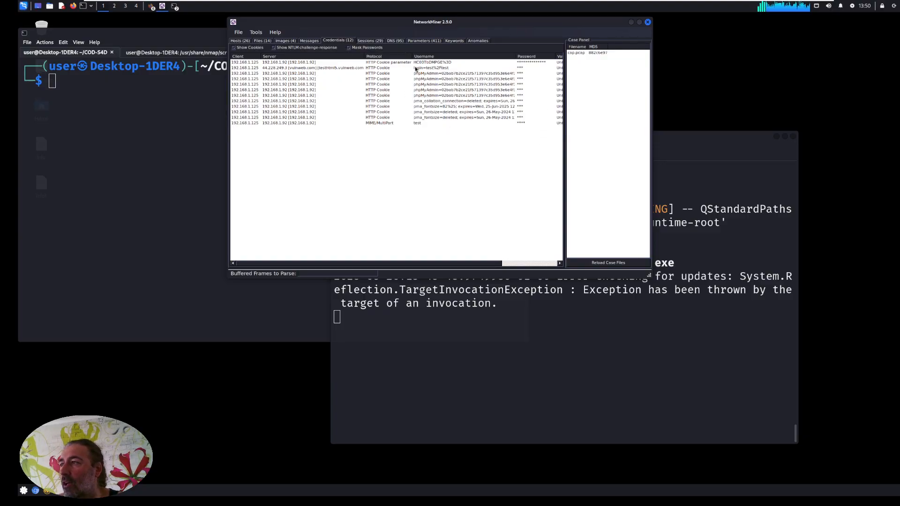
click(348, 48)
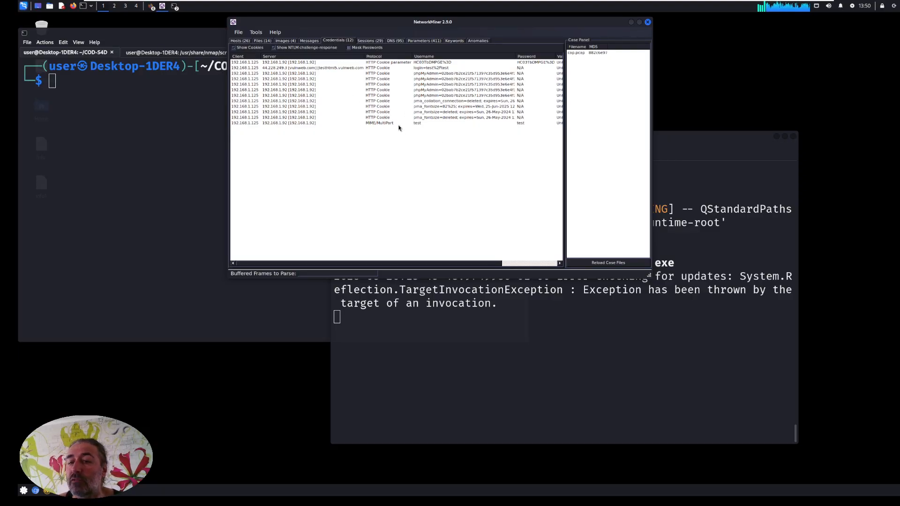
Look over the captured sessions and bring up the DNS records, enlarging and repositioning the window to fit more columns.
click(370, 41)
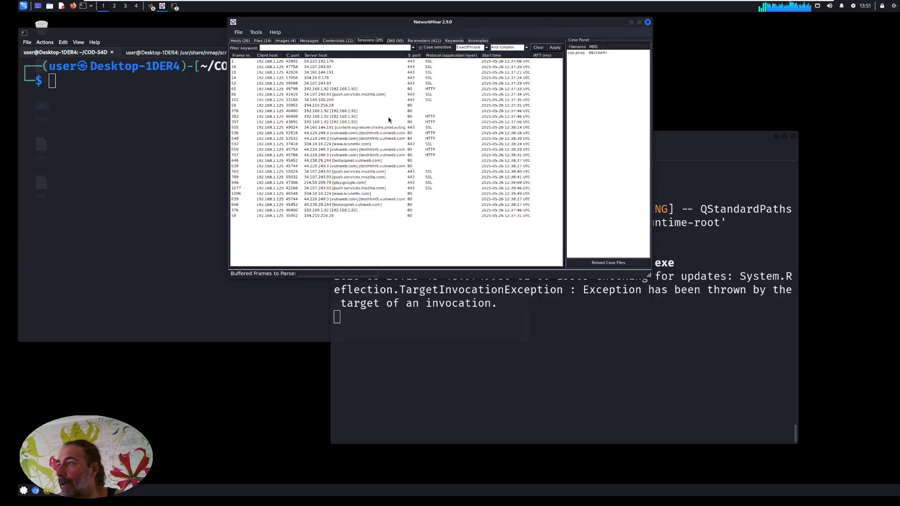
click(392, 41)
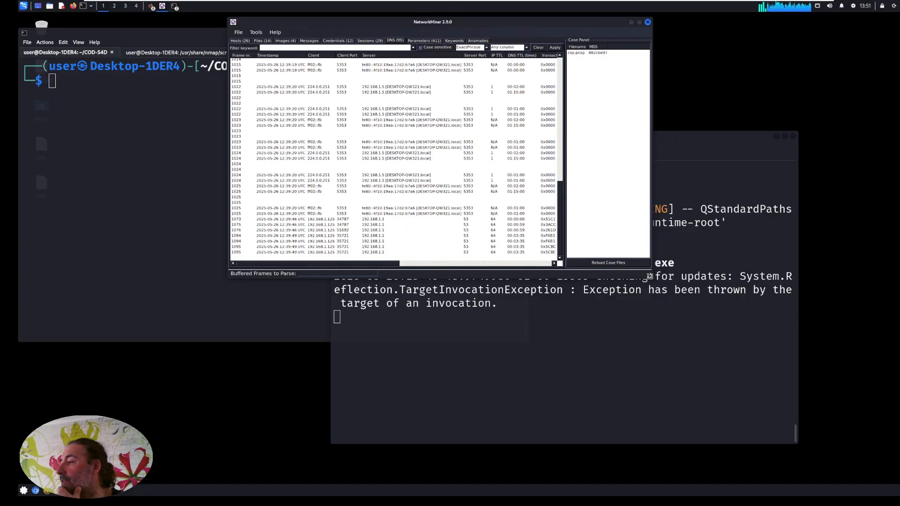
drag(659, 280, 820, 377)
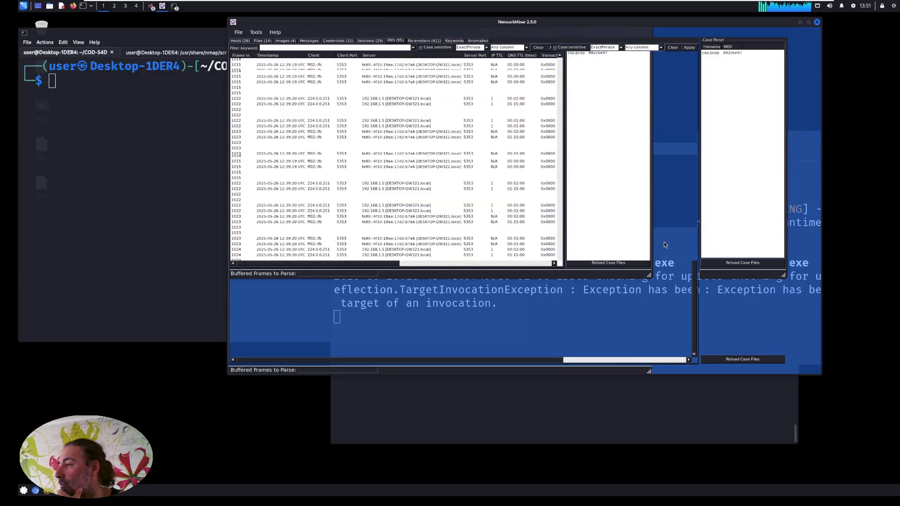
drag(557, 17, 487, 23)
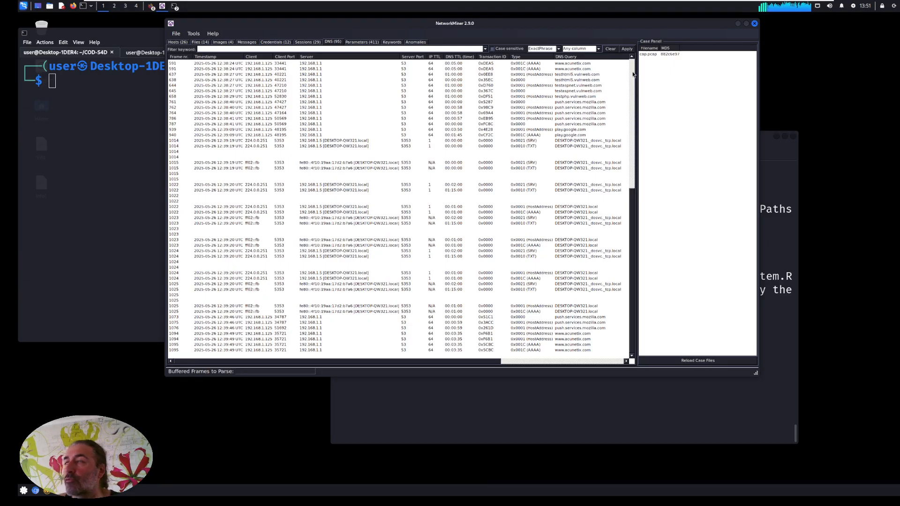
Examine the DNS records from first to last, including the query and answer columns, with the list widened over the case panel.
drag(632, 276, 635, 72)
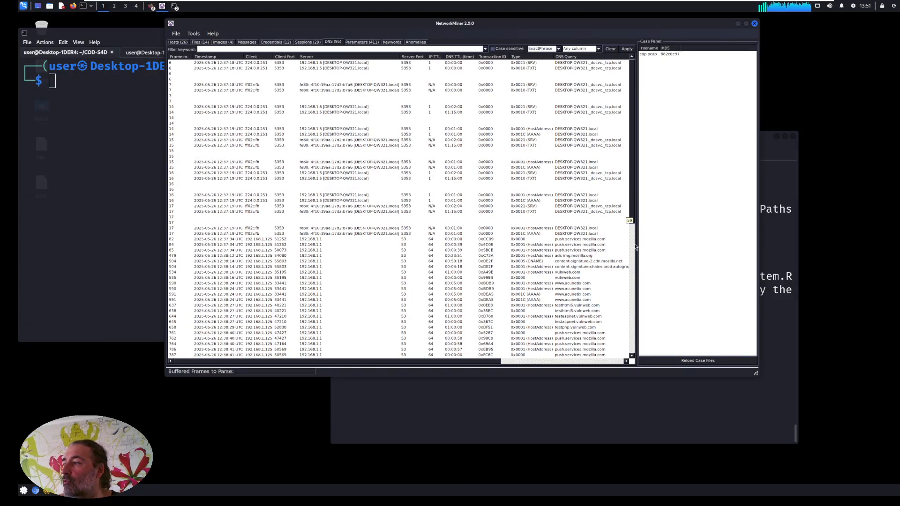
scroll(624, 248, down, 5)
scroll(609, 246, down, 3)
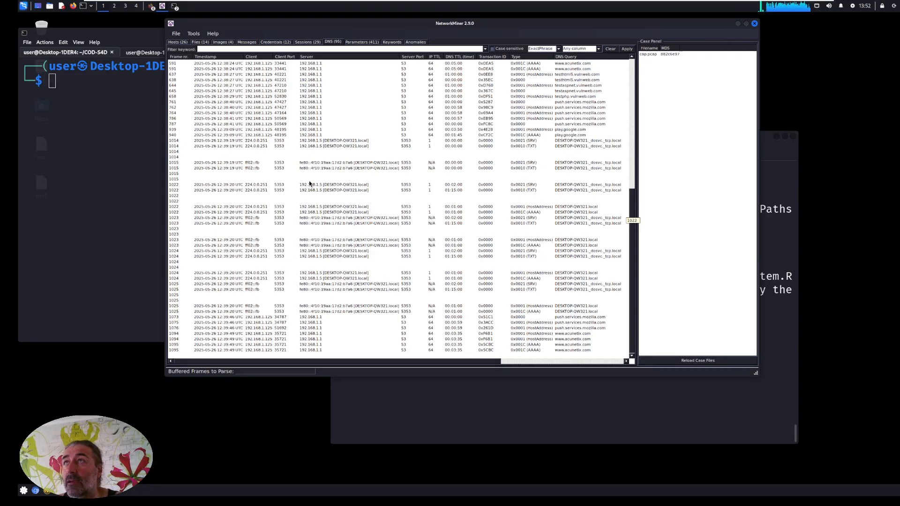
drag(397, 361, 559, 364)
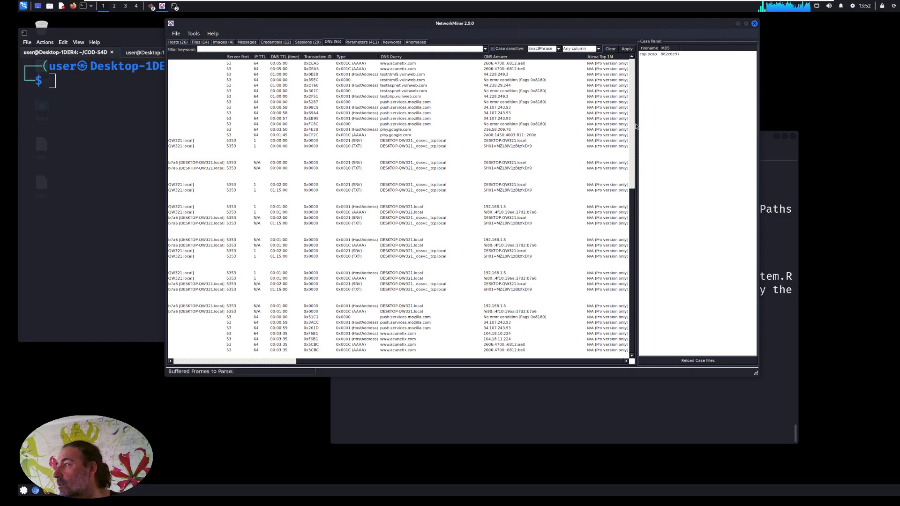
drag(639, 127, 714, 125)
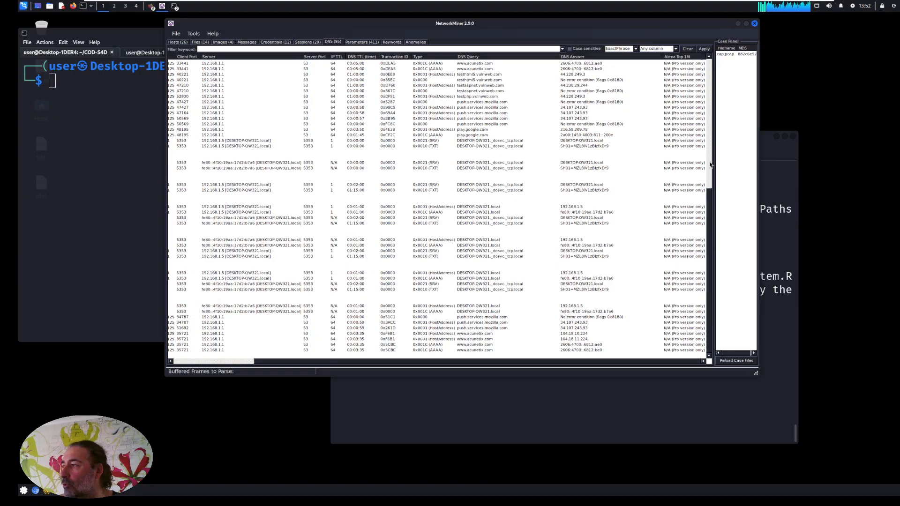
drag(707, 207, 713, 122)
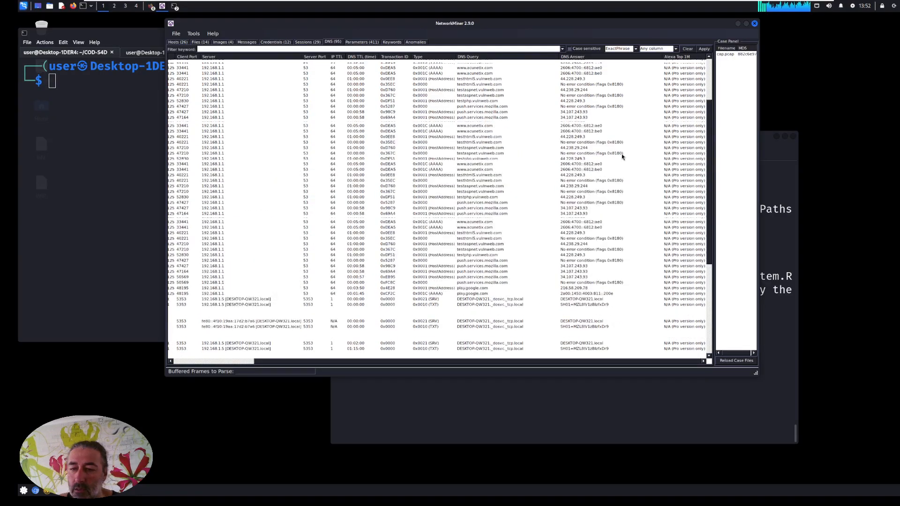
scroll(622, 154, up, 5)
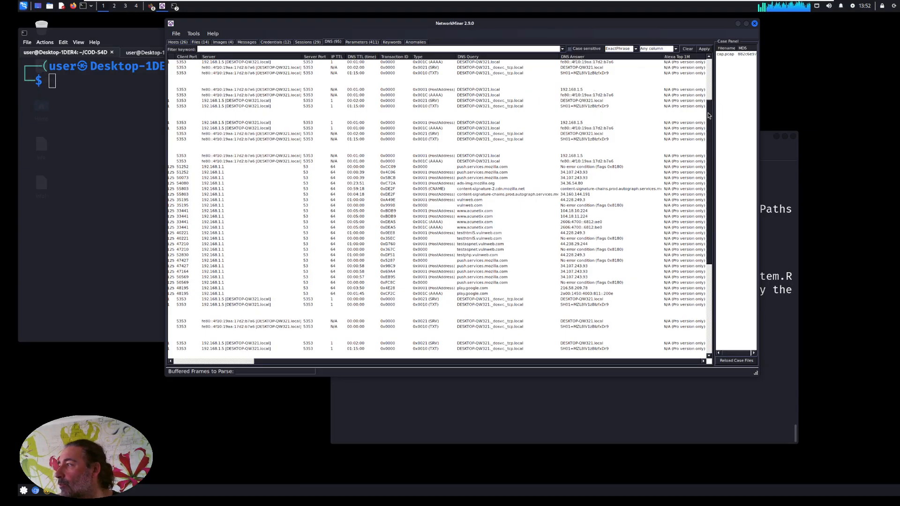
scroll(712, 61, up, 5)
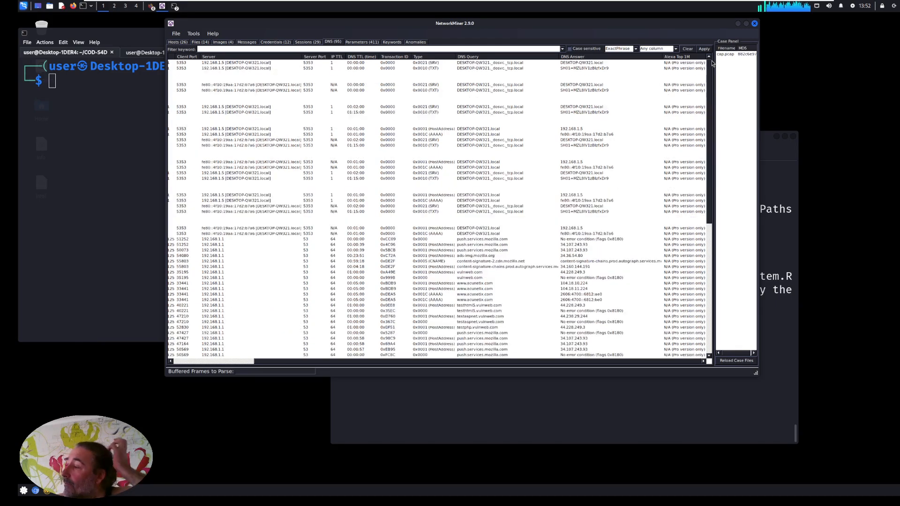
drag(715, 108, 710, 232)
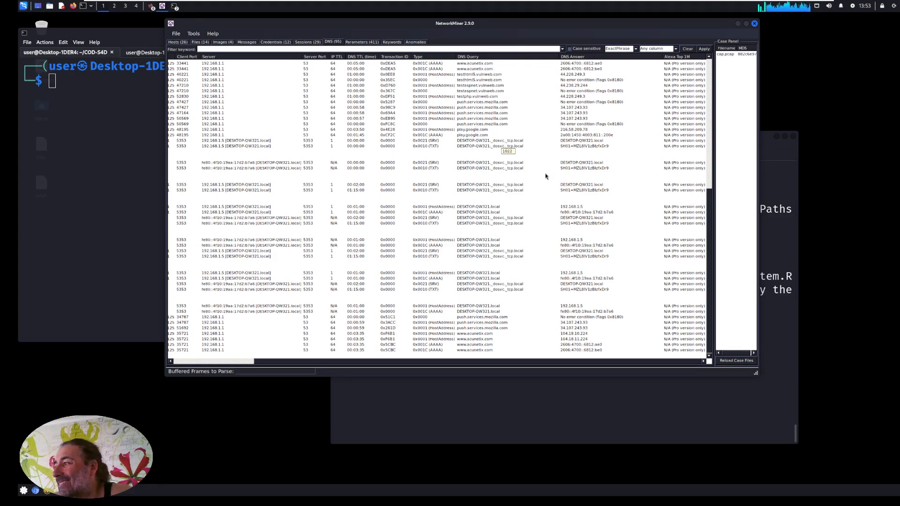
drag(707, 231, 710, 70)
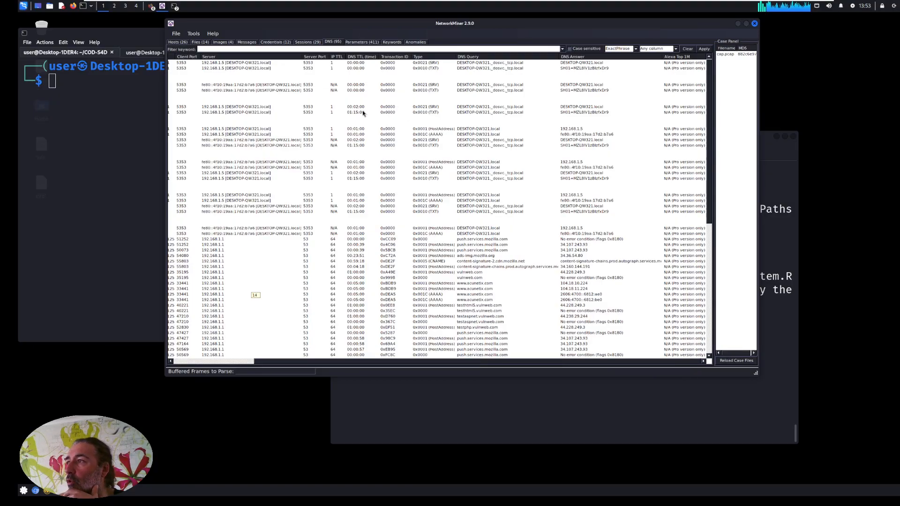
Show the captured parameters and examine the first User-Agent entry and the first Server entry.
click(360, 42)
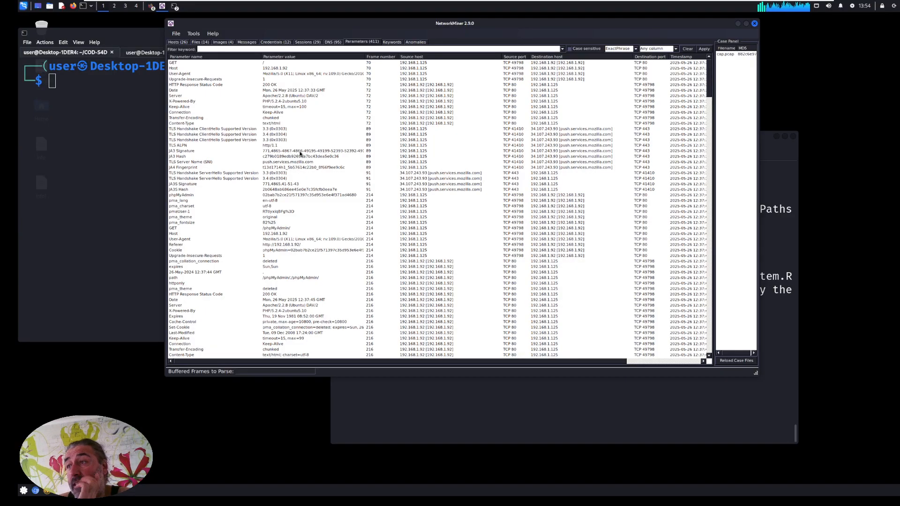
mouse_move(713, 82)
mouse_down()
mouse_move(712, 321)
mouse_move(713, 69)
mouse_up()
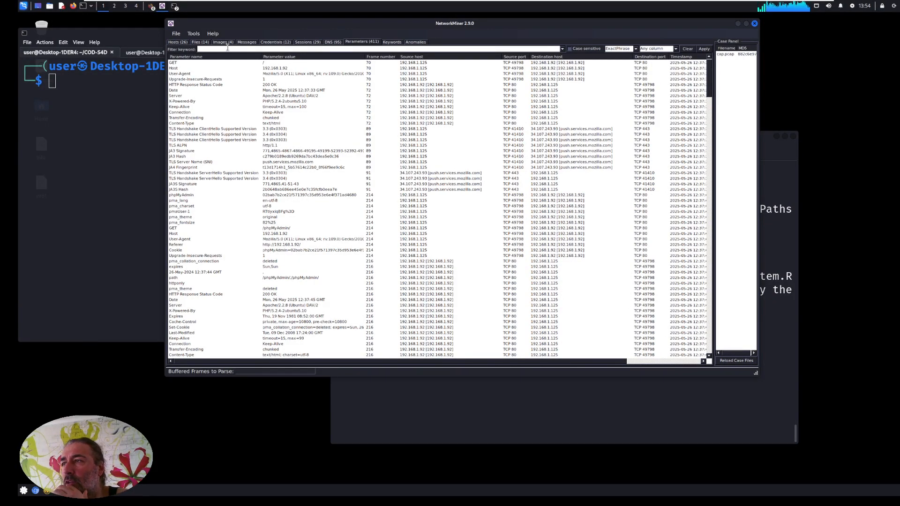
click(186, 75)
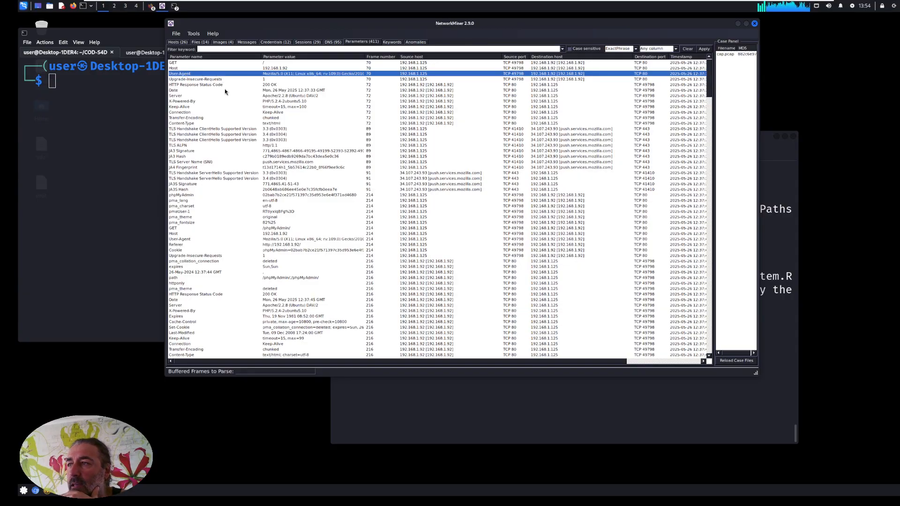
click(182, 96)
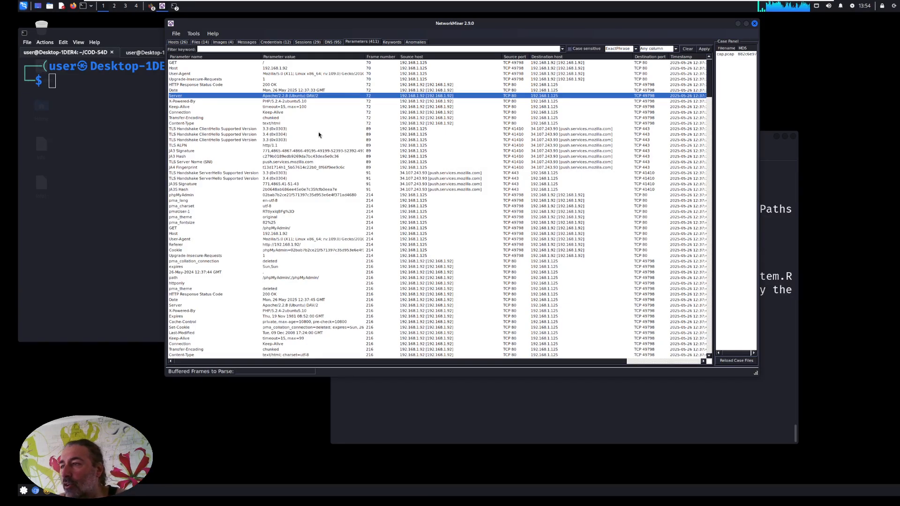
Filter the captured parameters by the keyword "login".
click(223, 48)
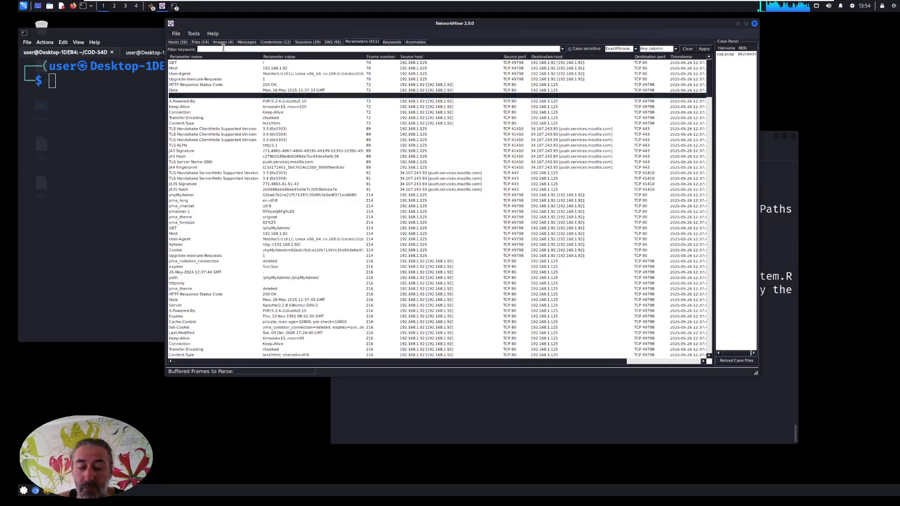
text(login)
key(Return)
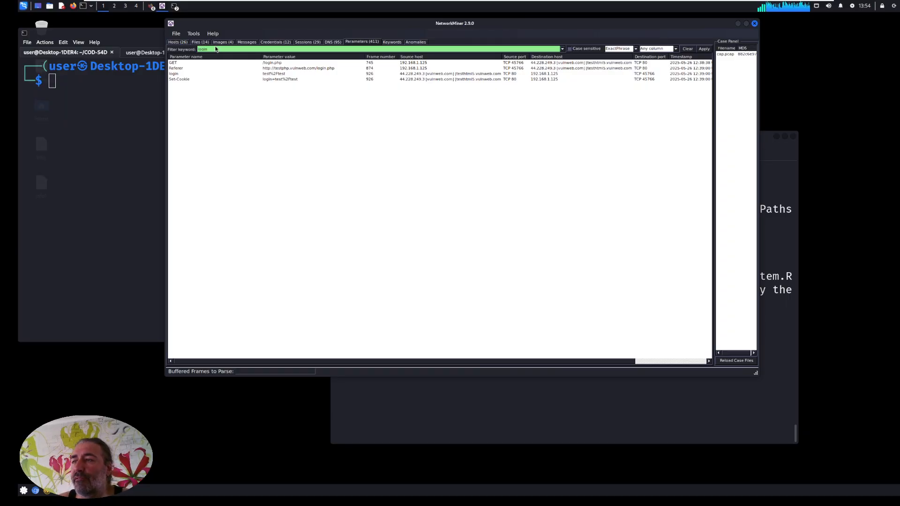
Replace the parameter filter keyword with "pass" and apply it.
key(BackSpace)
key(BackSpace)
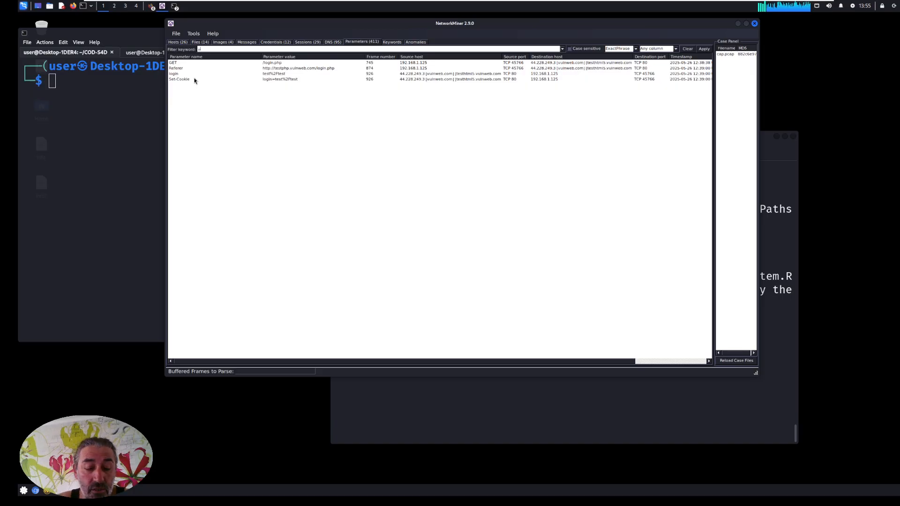
key(Return)
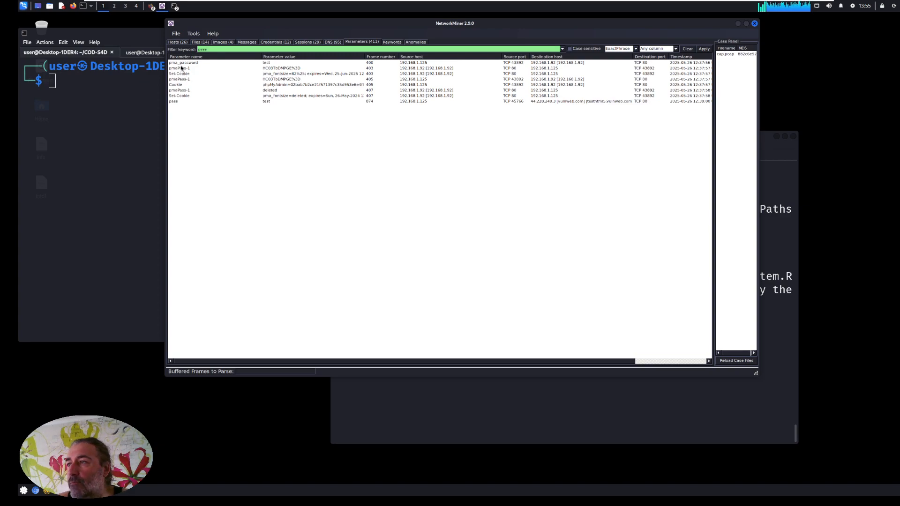
Replace the parameter filter keyword with "server" and apply it to the captured parameters.
click(222, 41)
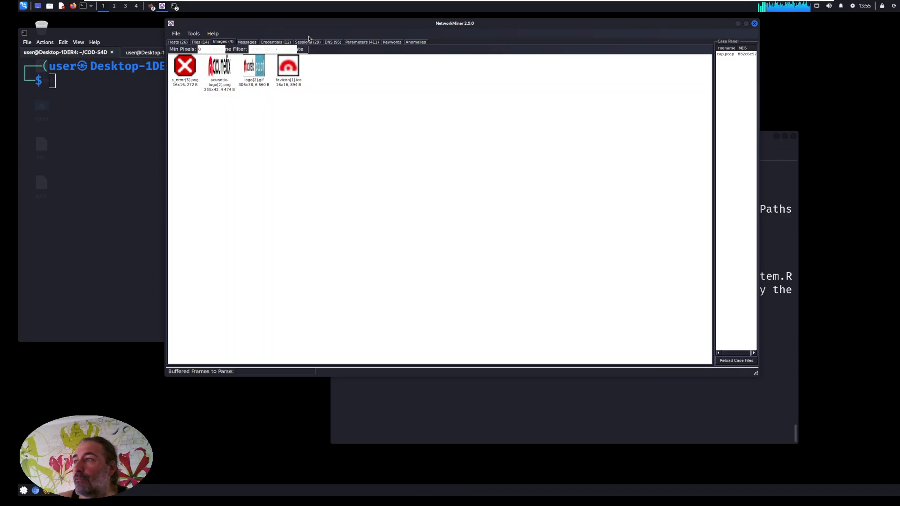
click(353, 43)
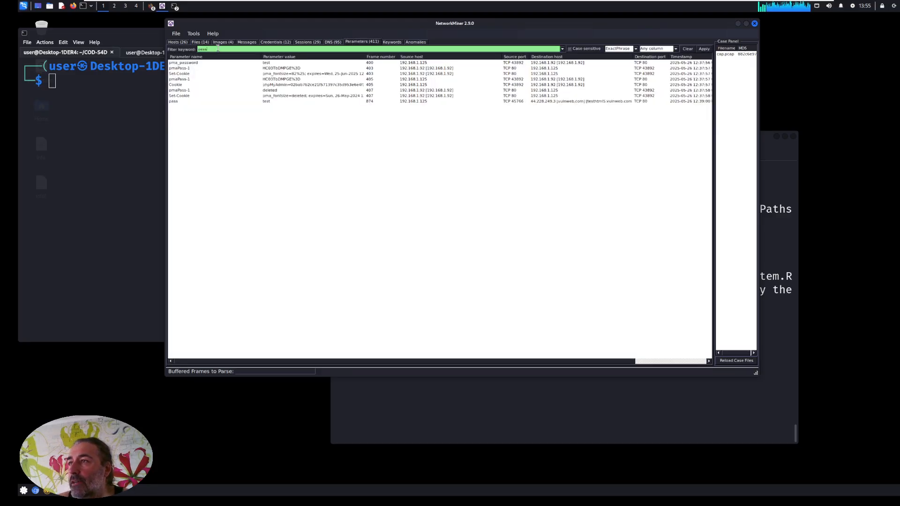
key(BackSpace)
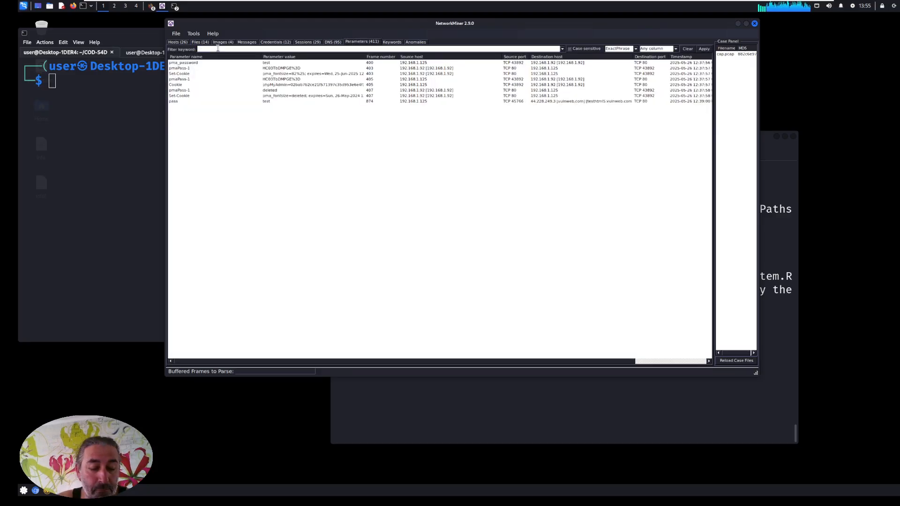
key(Return)
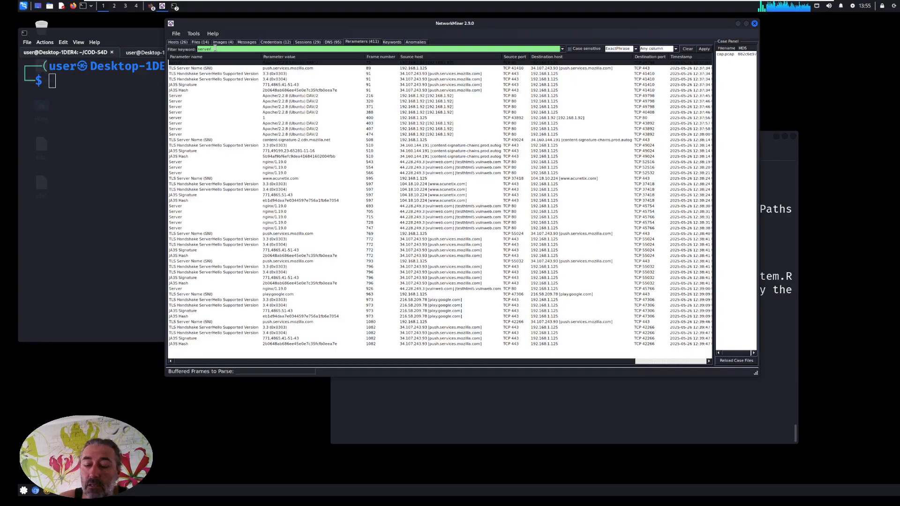
Filter the captured parameters by the keyword "token" in place of the current one.
key(BackSpace)
key(BackSpace)
key(BackSpace)
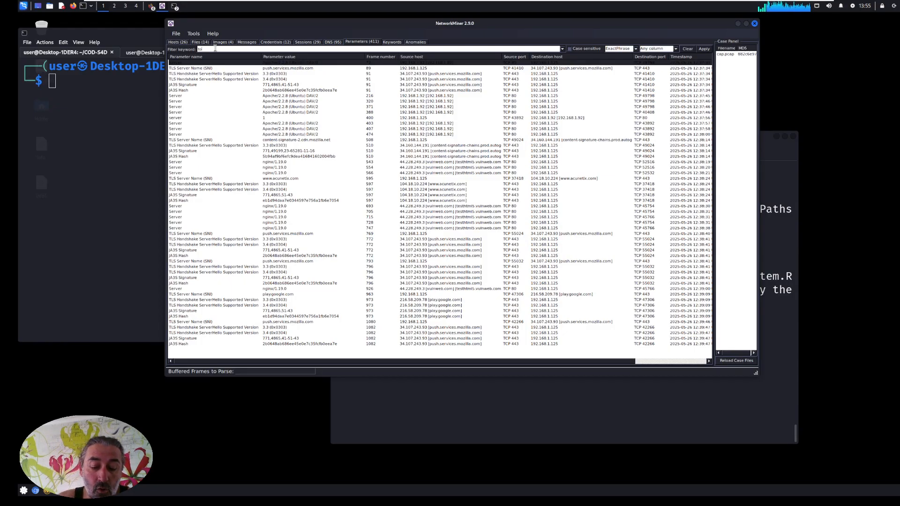
key(Return)
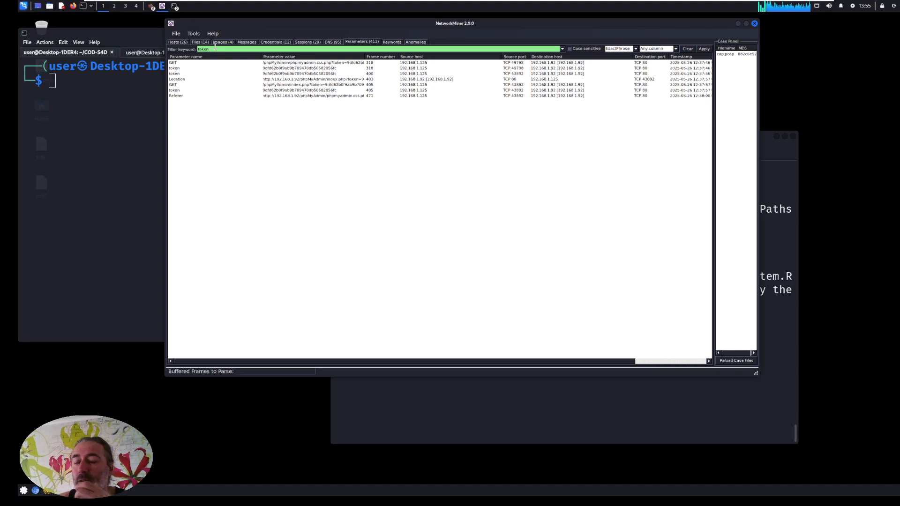
Empty the filter keyword of the captured parameters.
key(BackSpace)
key(BackSpace)
key(BackSpace)
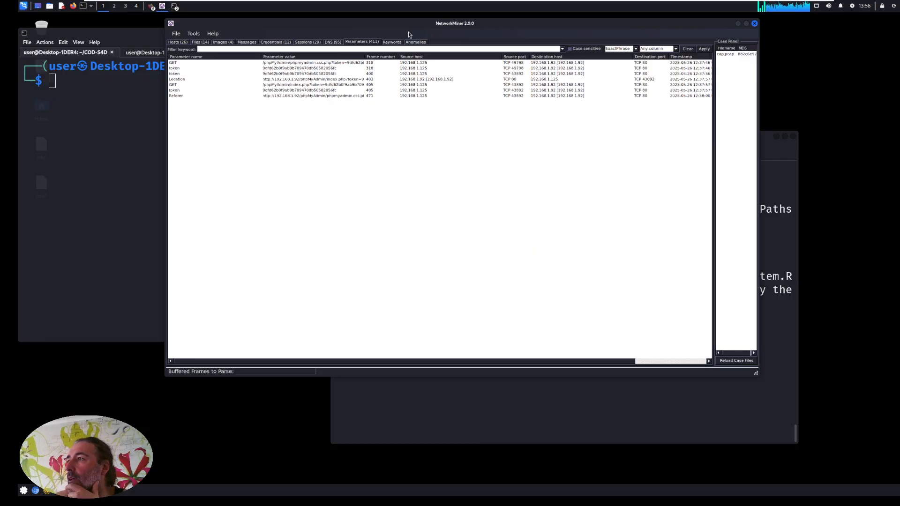
drag(392, 30, 443, 37)
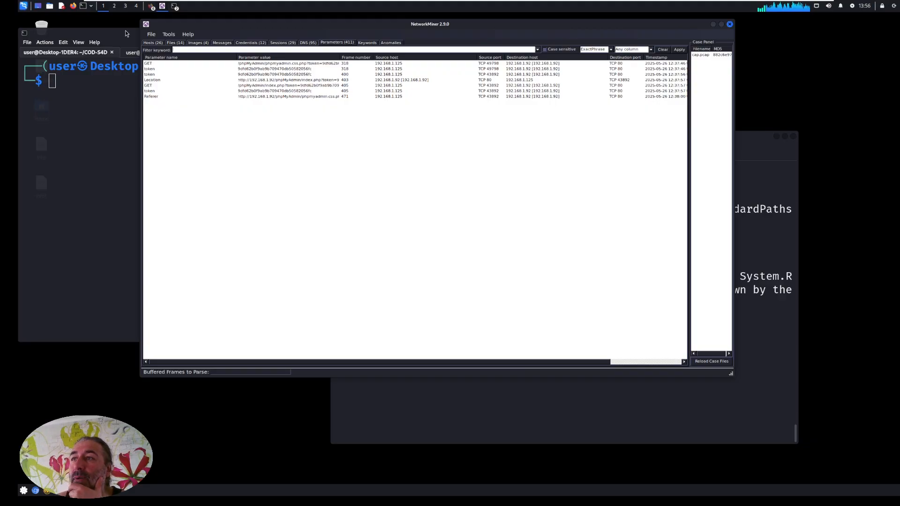
drag(124, 33, 127, 39)
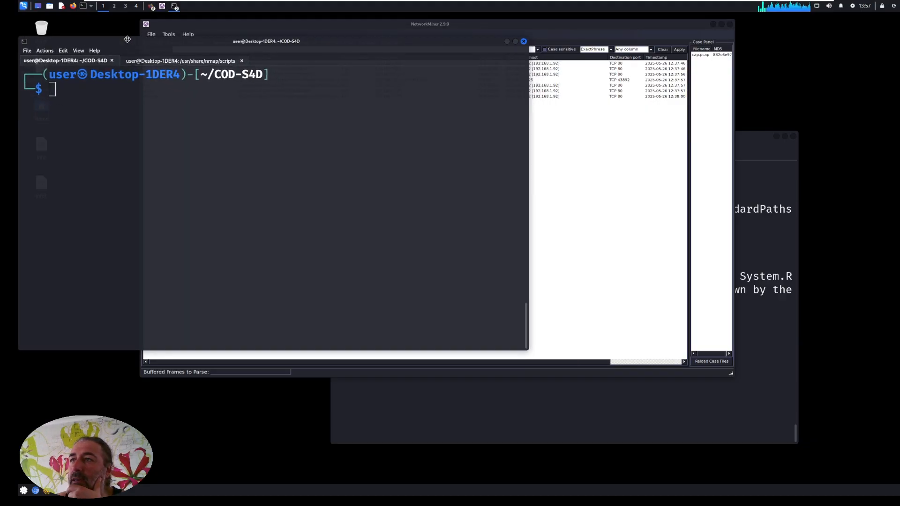
click(464, 25)
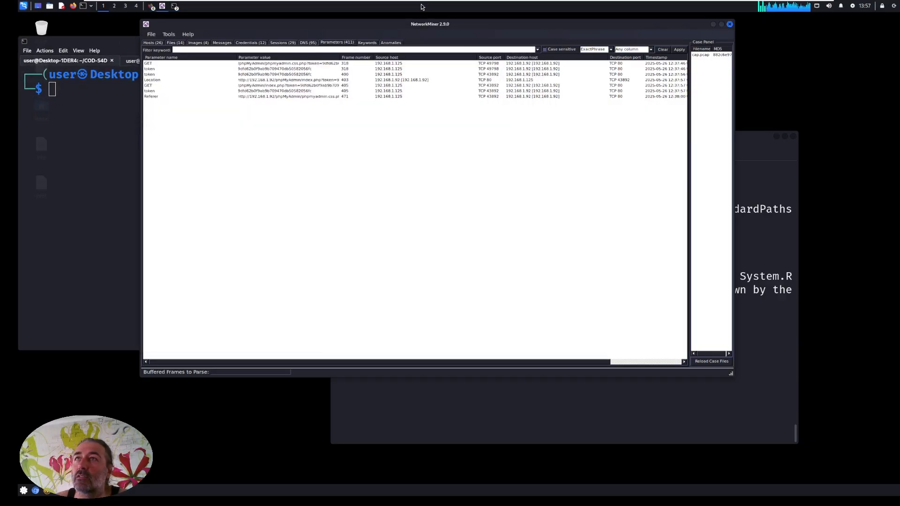